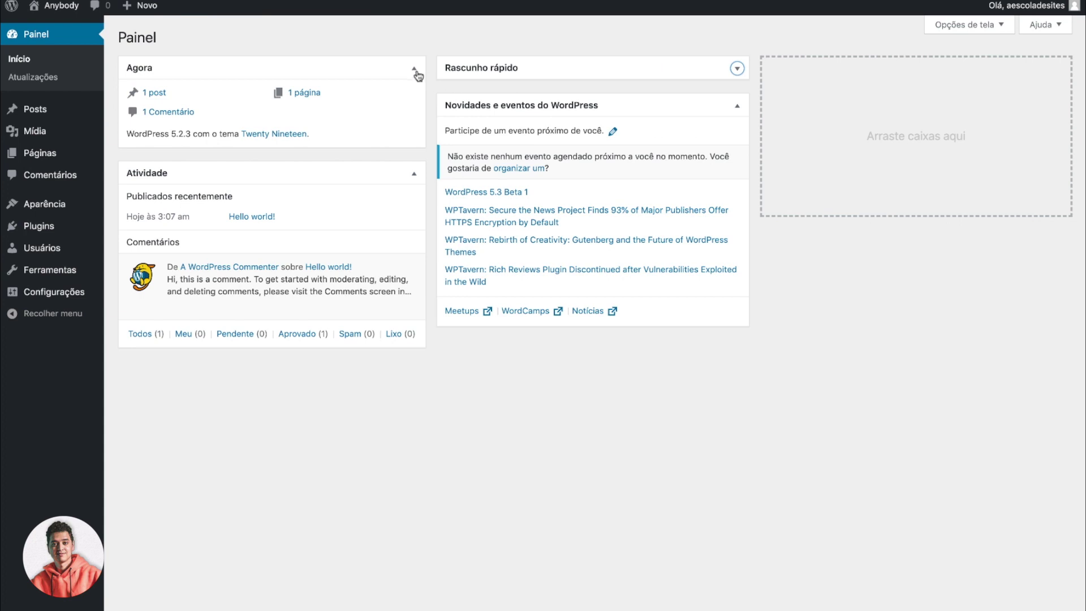
Step: Collapse the Atividade and Novidades e eventos do WordPress boxes on the dashboard
{"action": "left_click", "coordinate": [414, 107]}
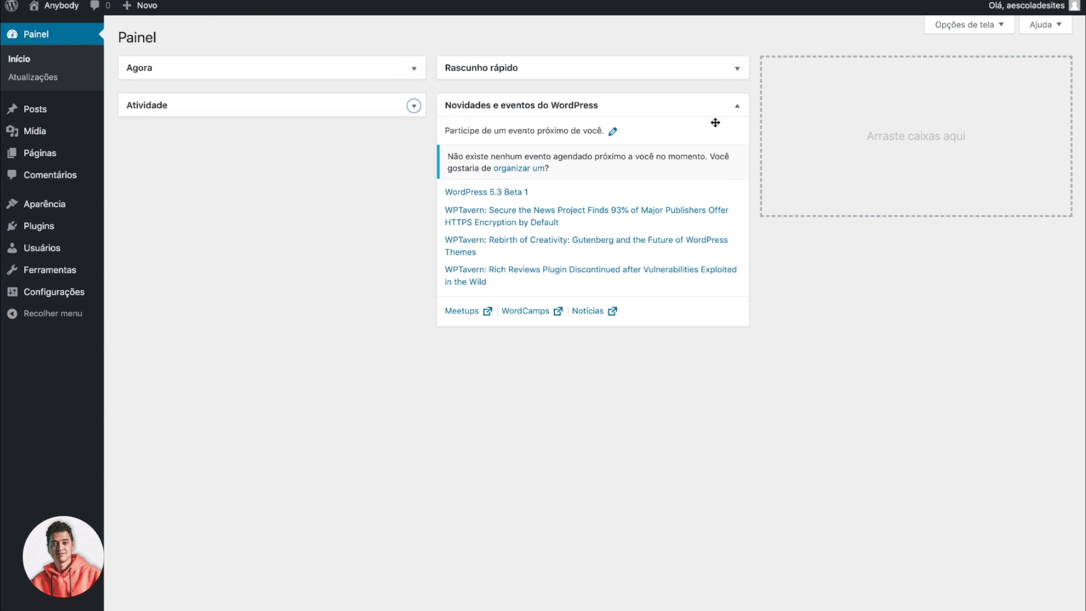
{"action": "left_click", "coordinate": [737, 106]}
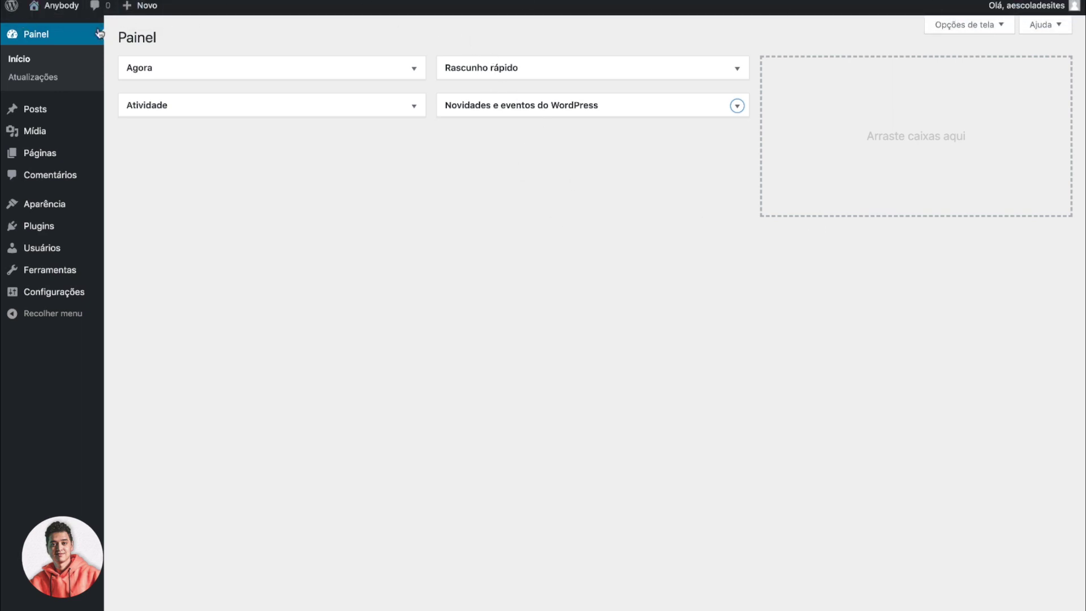
{"action": "mouse_move", "coordinate": [64, 7]}
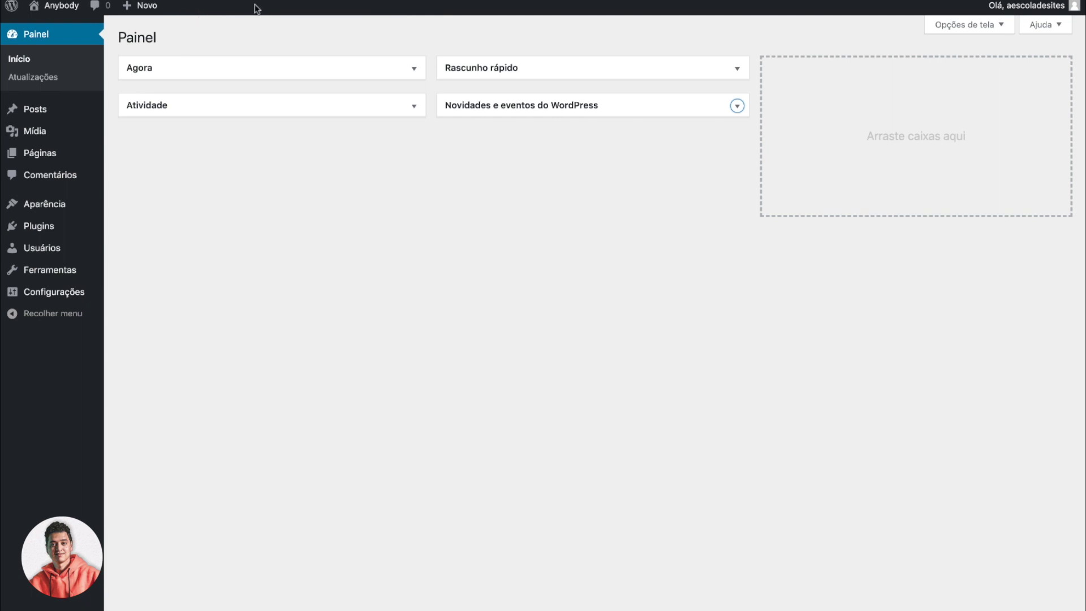
{"action": "mouse_move", "coordinate": [152, 11]}
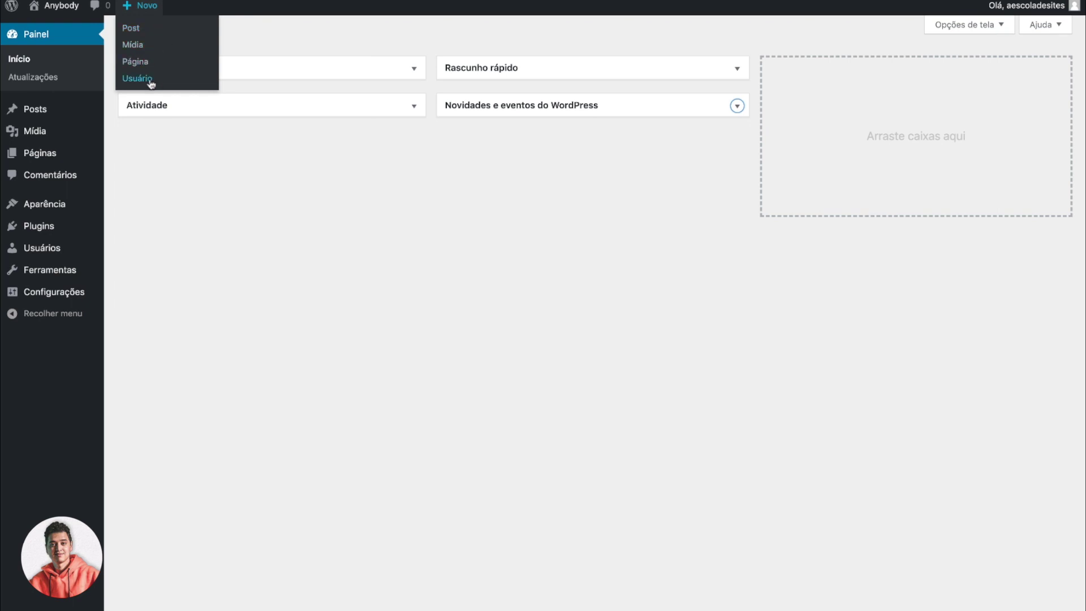
{"action": "mouse_move", "coordinate": [51, 113]}
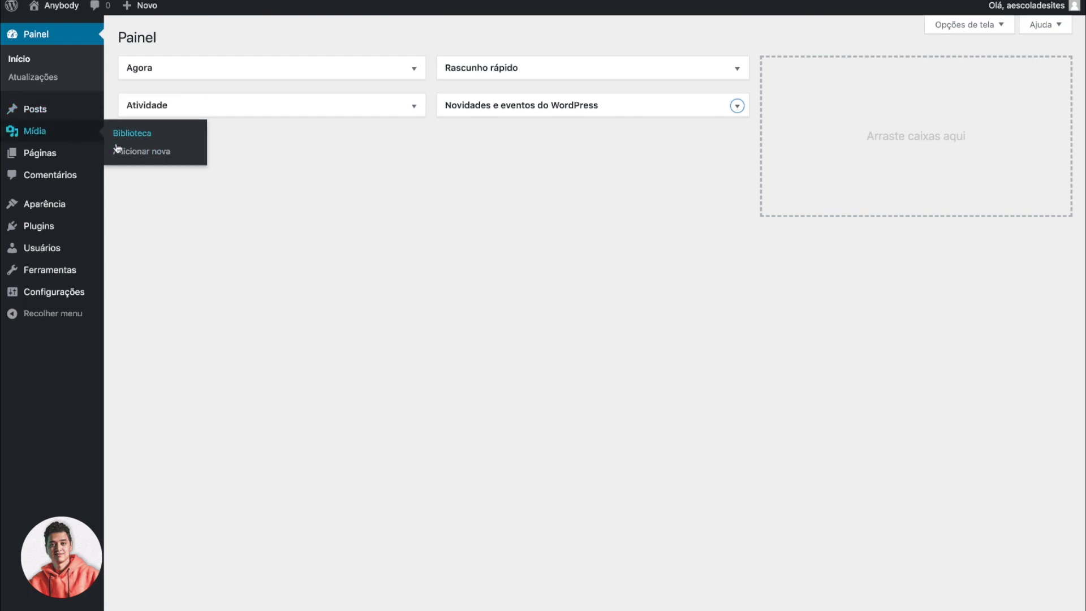
{"action": "mouse_move", "coordinate": [63, 159]}
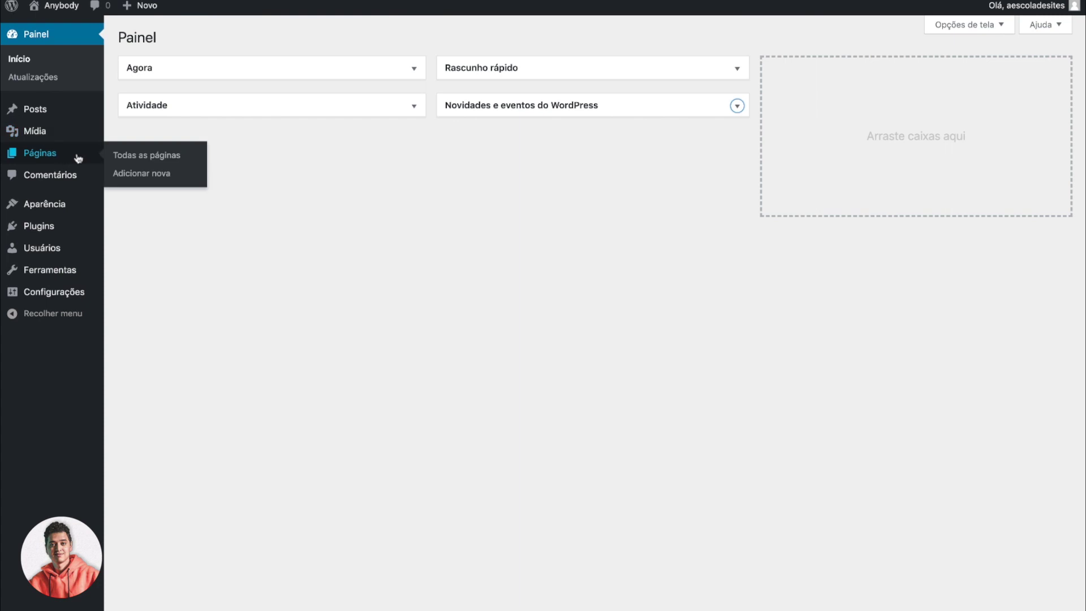
{"action": "mouse_move", "coordinate": [61, 248]}
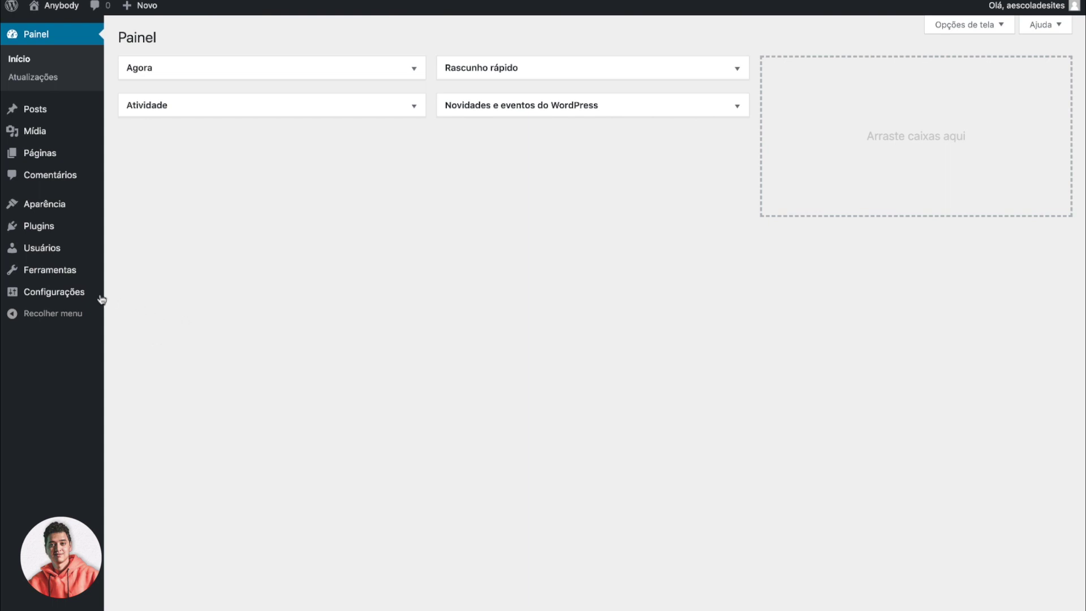
Step: Open the general settings and review the site title, description and the remaining options
{"action": "mouse_move", "coordinate": [76, 296]}
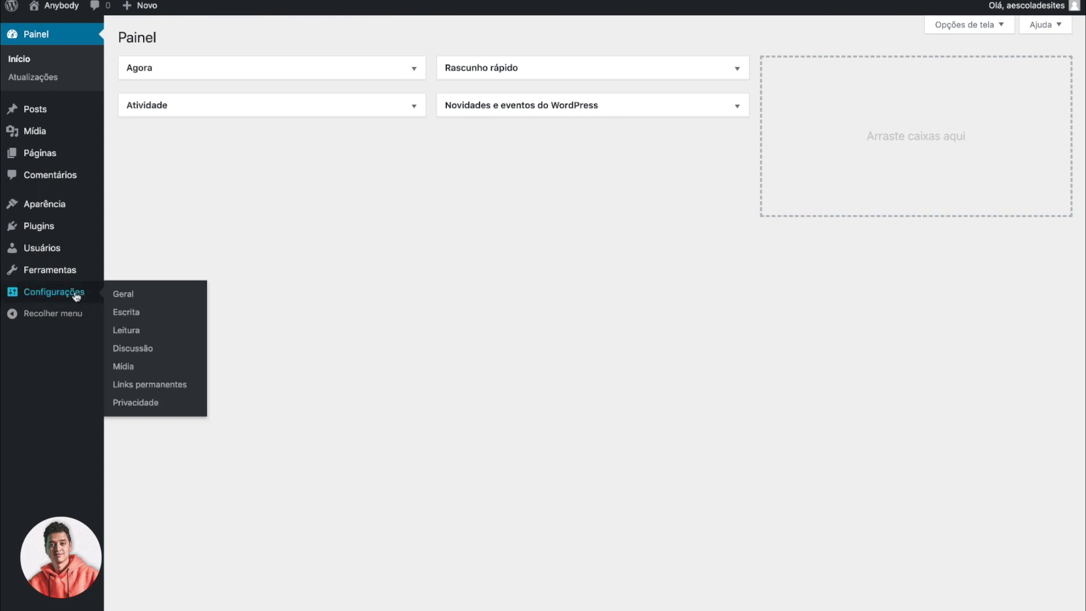
{"action": "left_click", "coordinate": [123, 294]}
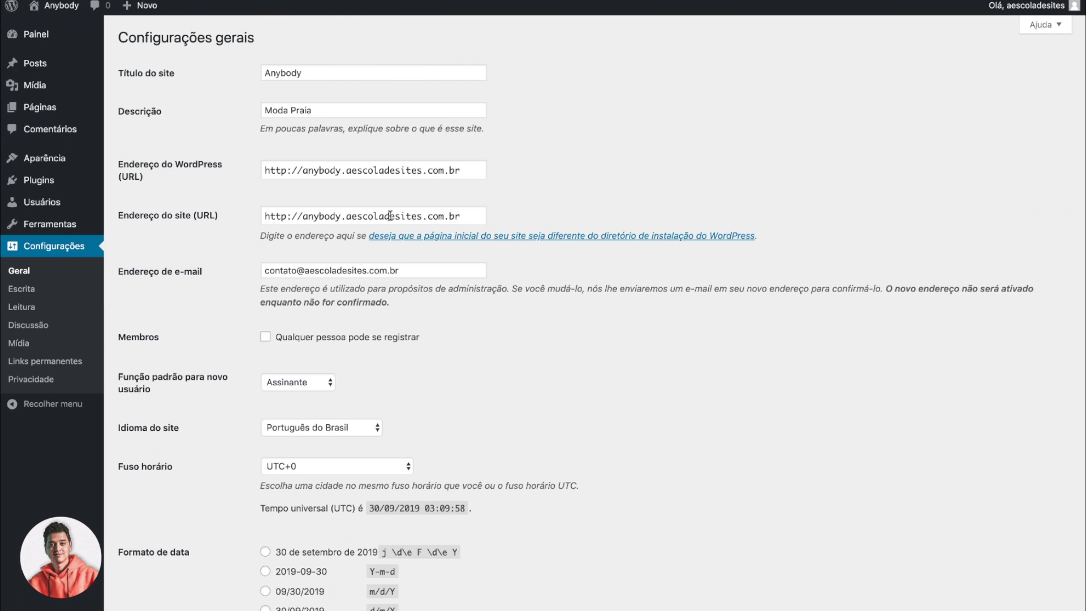
{"action": "left_click", "coordinate": [272, 73]}
{"action": "left_click_drag", "start_coordinate": [272, 72], "coordinate": [306, 73]}
{"action": "left_click", "coordinate": [314, 111]}
{"action": "triple_click", "coordinate": [288, 112]}
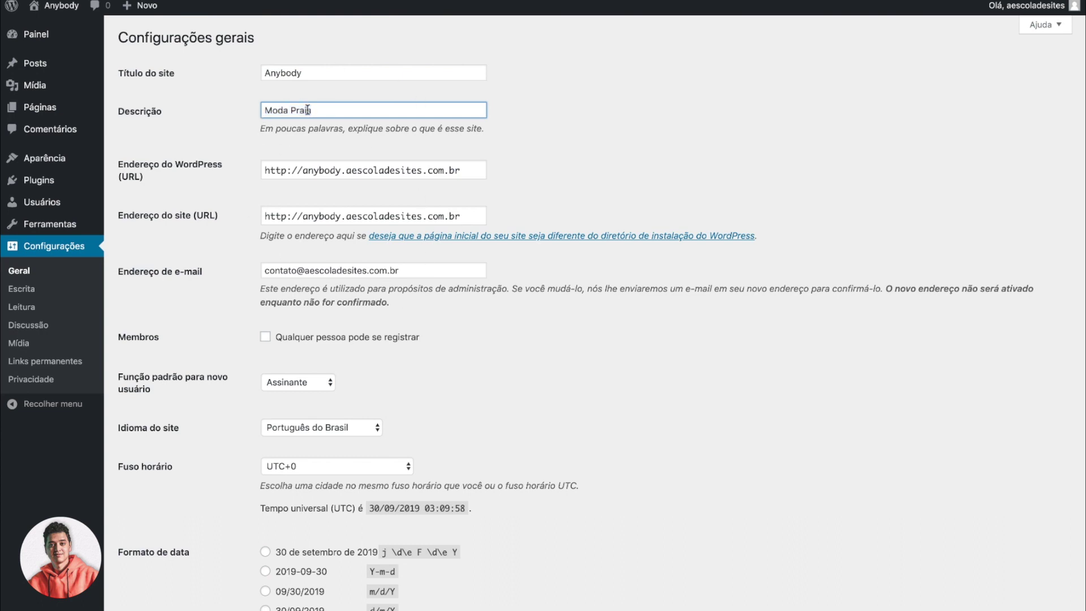
{"action": "scroll", "coordinate": [332, 105], "scroll_direction": "down", "scroll_amount": 3}
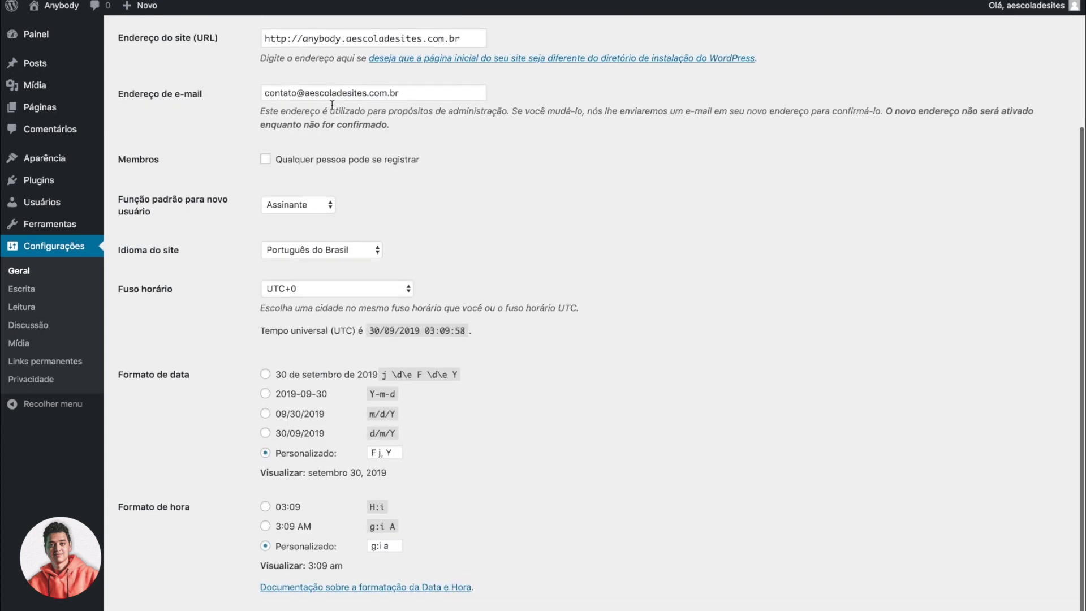
{"action": "scroll", "coordinate": [332, 105], "scroll_direction": "down", "scroll_amount": 1}
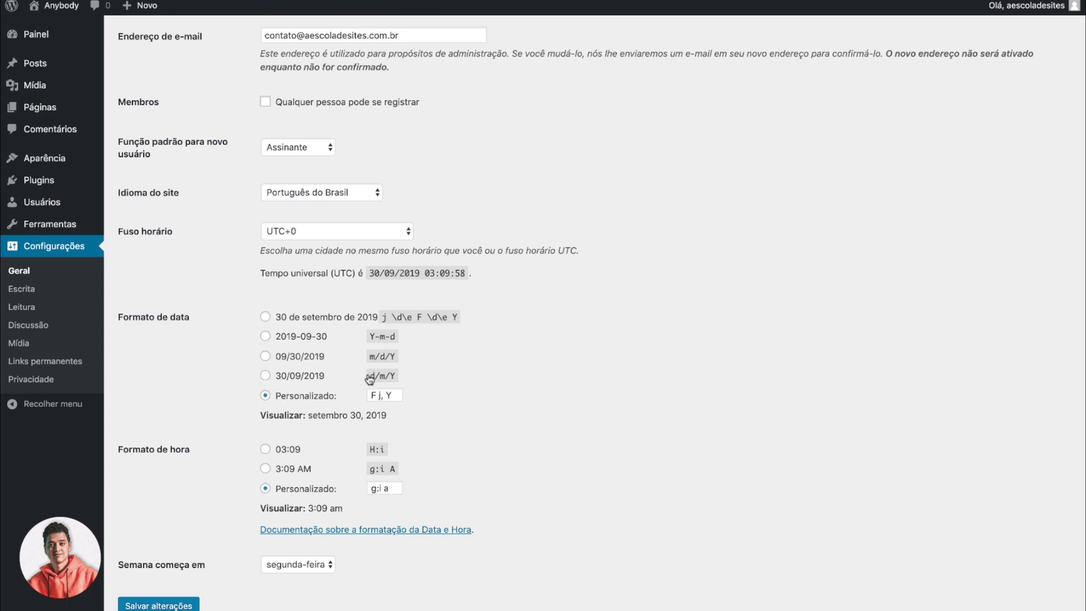
Step: Set the date format to d/m/Y, the time format to H:i and the week start to domingo, saving the general settings
{"action": "left_click", "coordinate": [265, 376]}
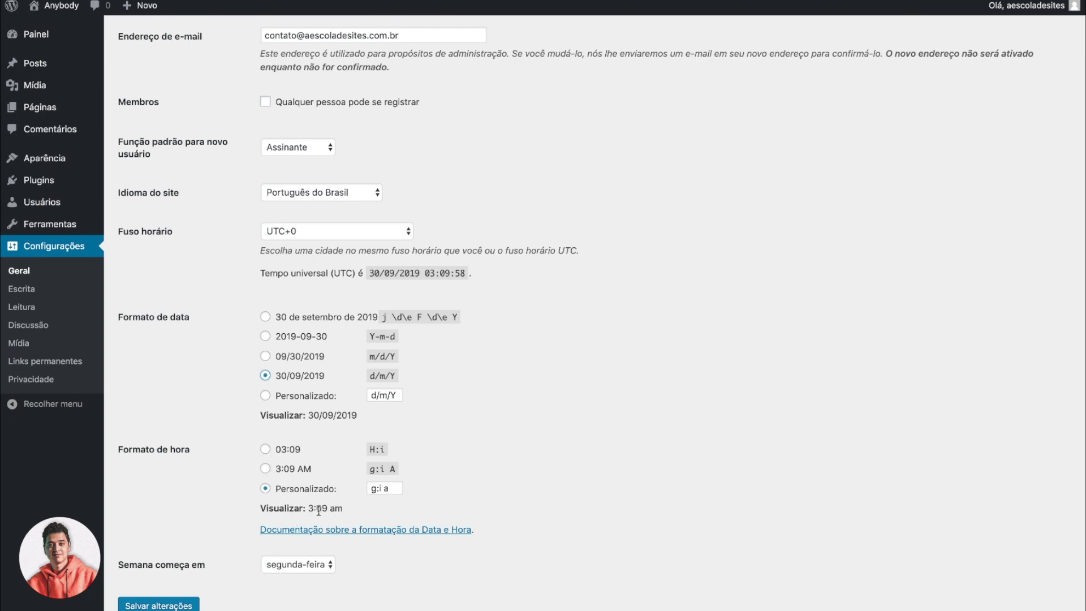
{"action": "left_click", "coordinate": [267, 451]}
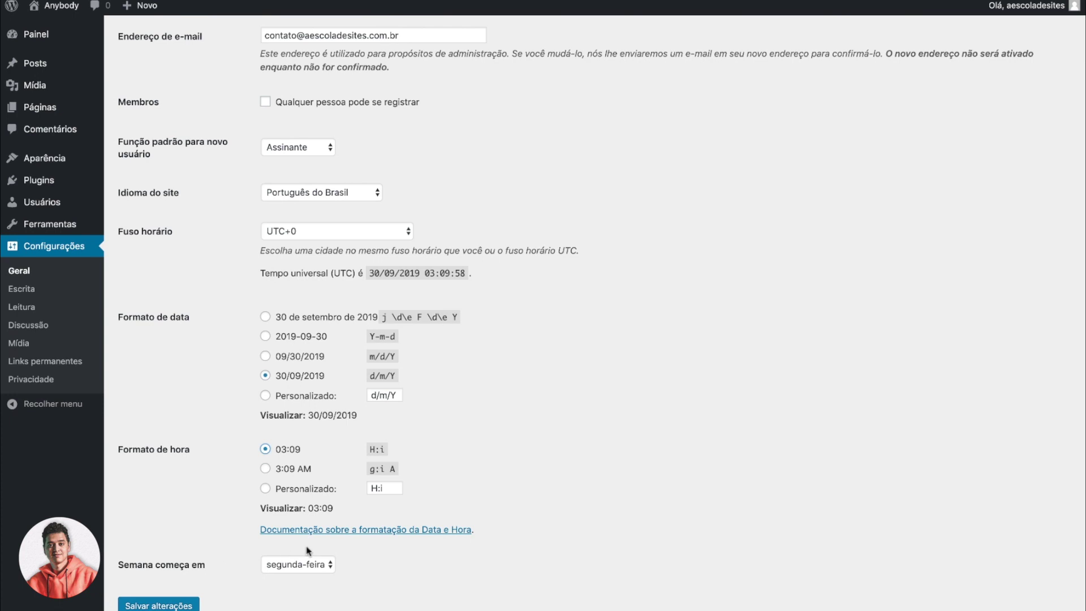
{"action": "left_click", "coordinate": [309, 565]}
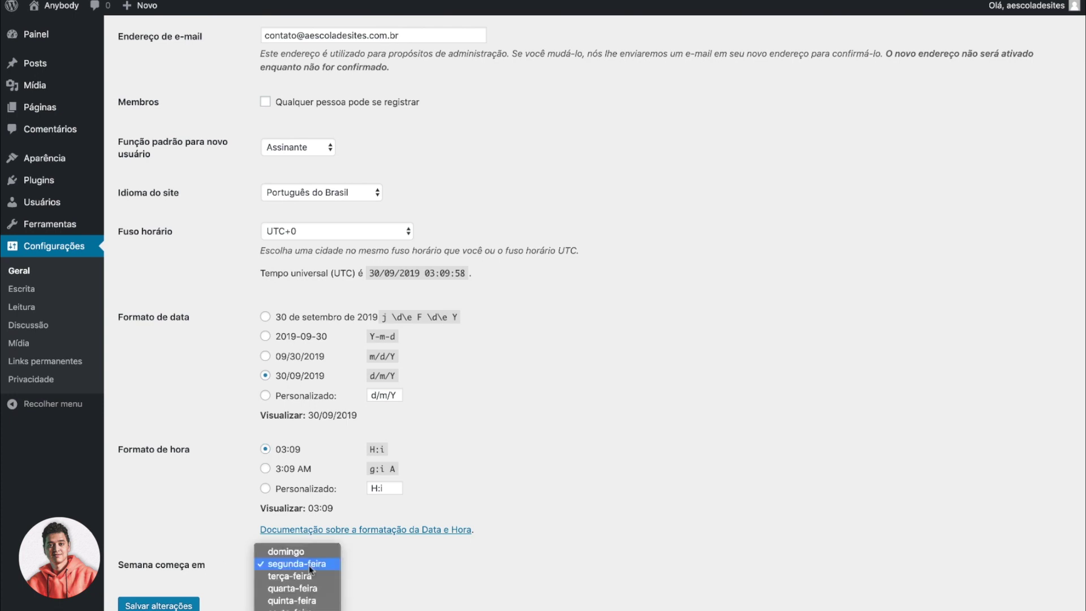
{"action": "left_click", "coordinate": [287, 552]}
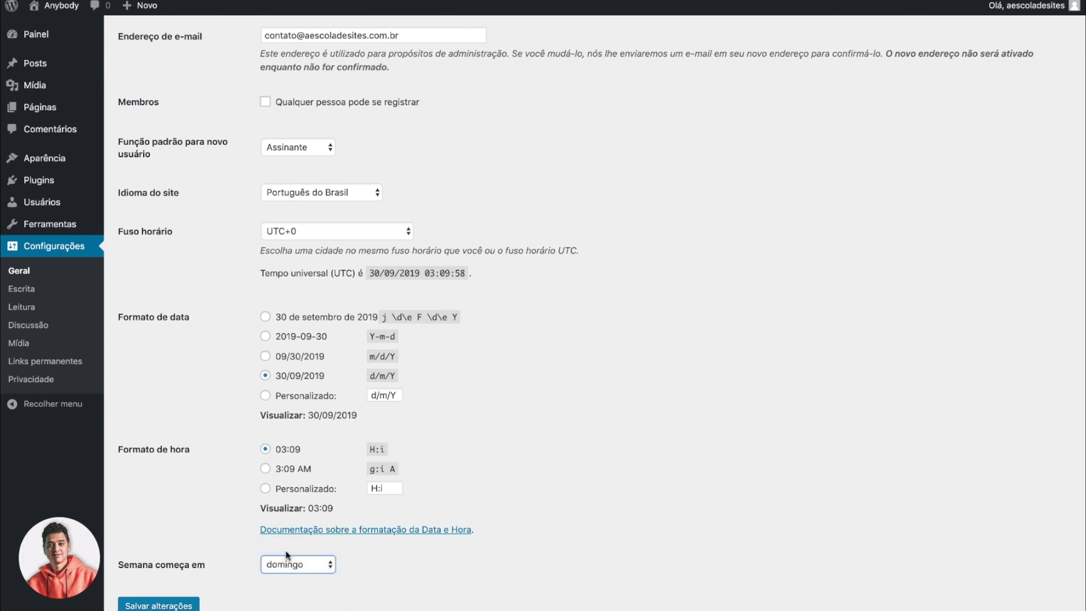
{"action": "left_click", "coordinate": [350, 561]}
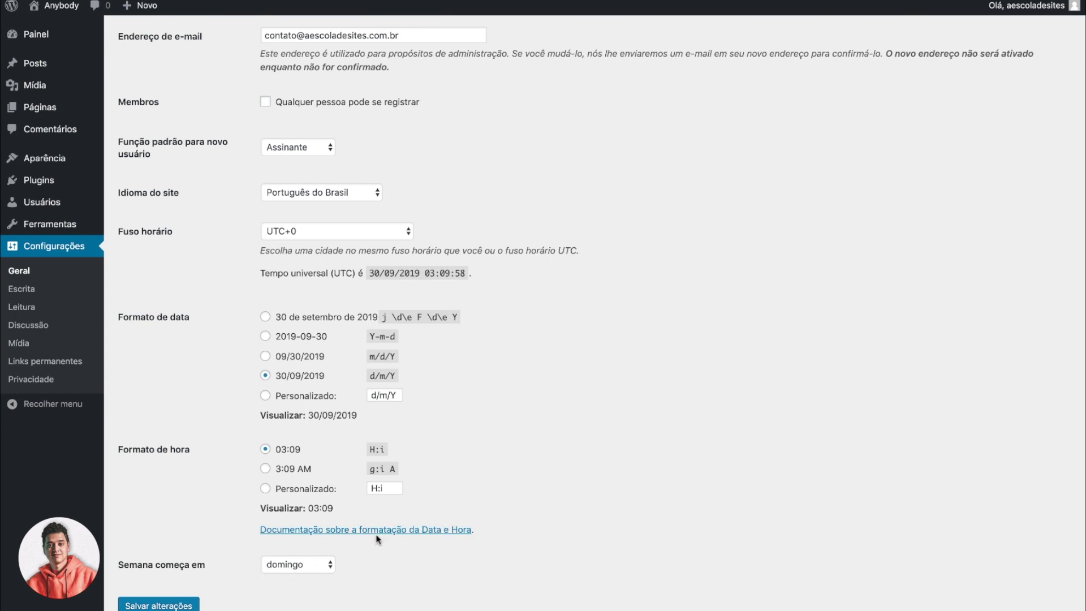
{"action": "left_click", "coordinate": [187, 607]}
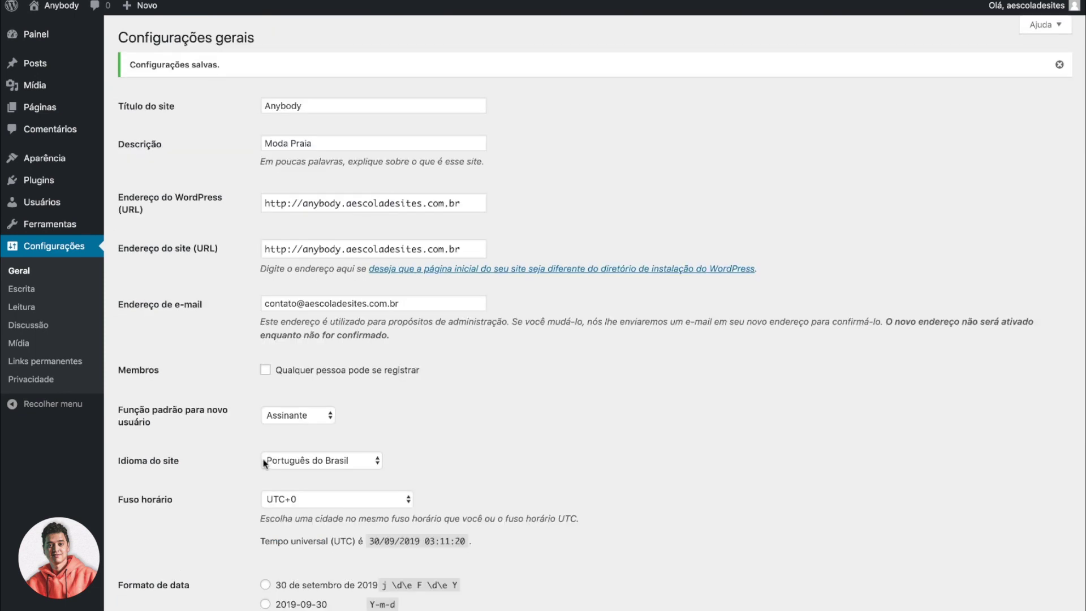
Step: Review the Escrita and Leitura settings pages
{"action": "left_click", "coordinate": [26, 288]}
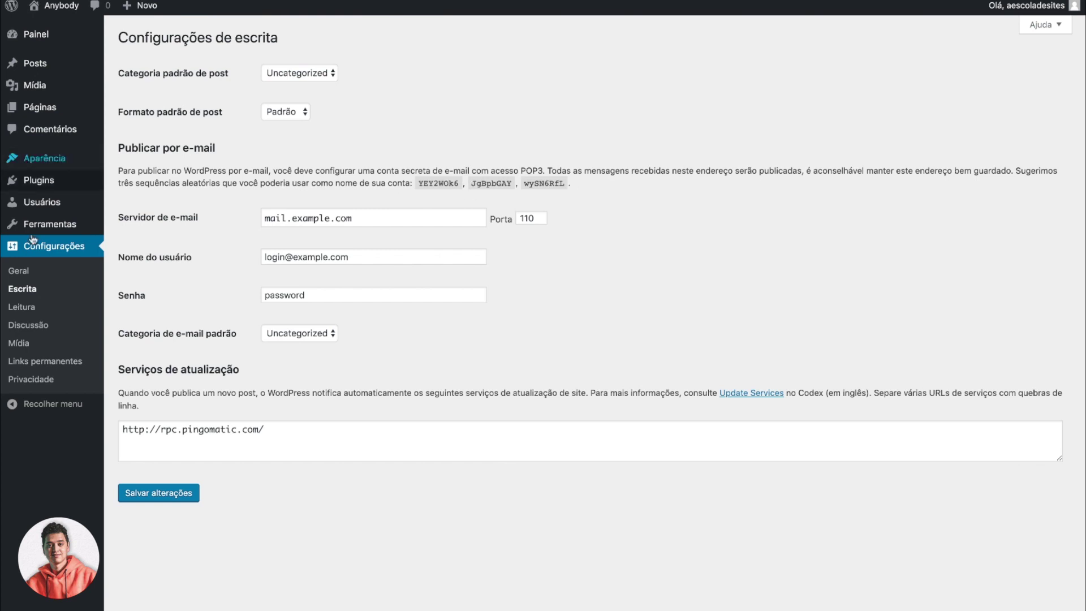
{"action": "left_click", "coordinate": [23, 308]}
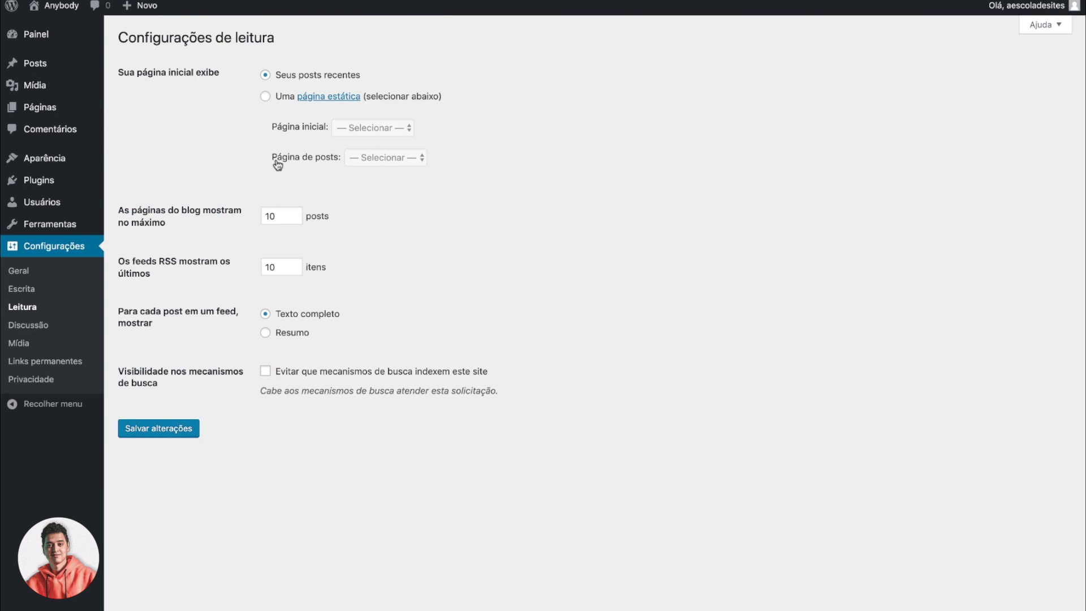
Step: Set the permalink structure to Nome do post and save it
{"action": "left_click", "coordinate": [49, 363]}
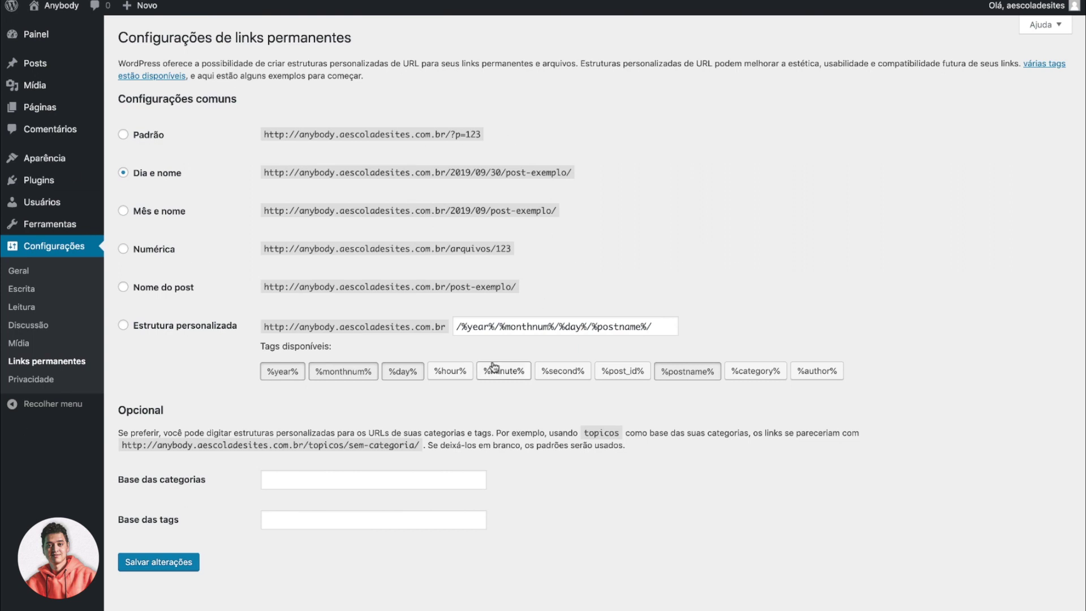
{"action": "left_click", "coordinate": [123, 288]}
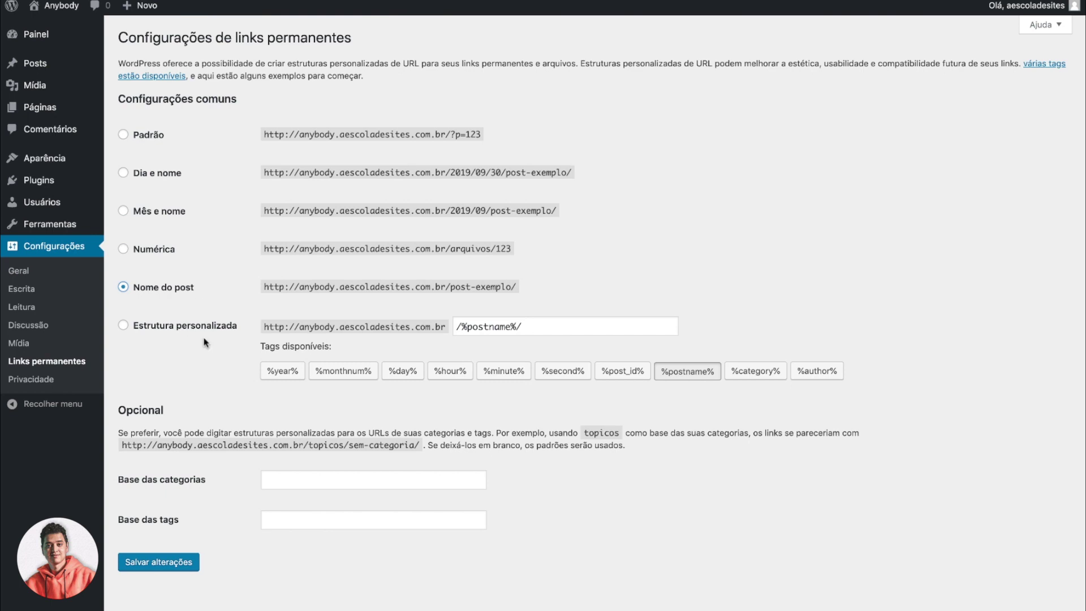
{"action": "left_click", "coordinate": [157, 565]}
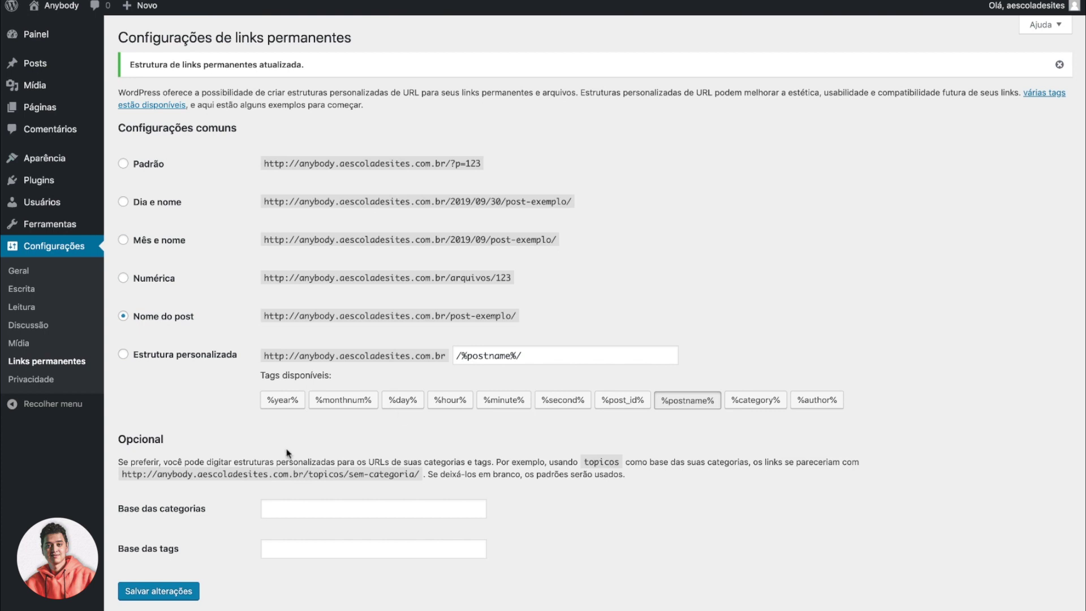
Step: Find the Astra theme in the theme directory, then install and activate it
{"action": "mouse_move", "coordinate": [71, 162]}
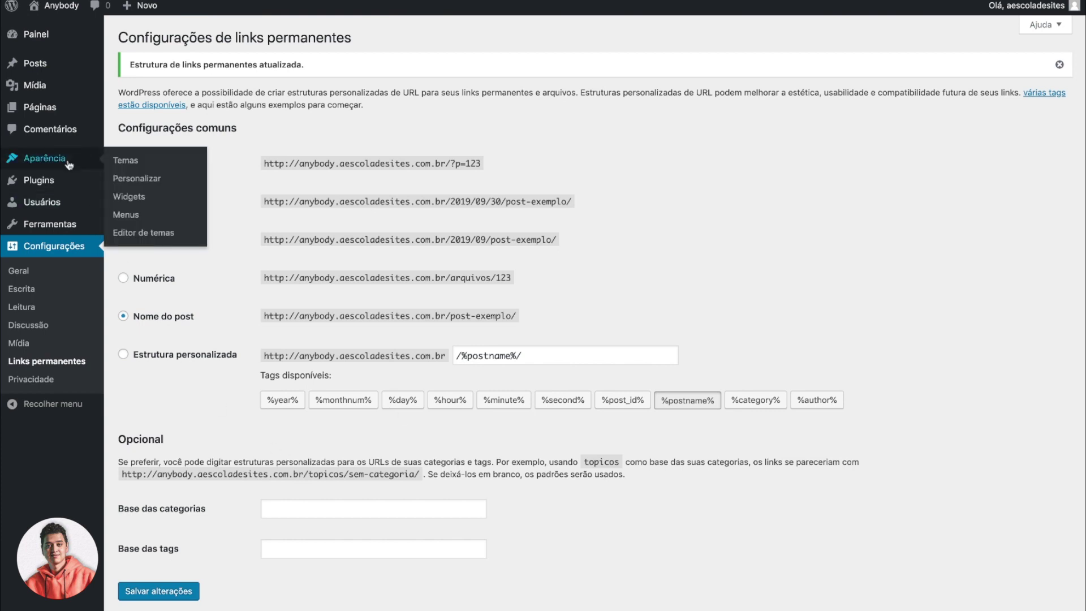
{"action": "left_click", "coordinate": [125, 163]}
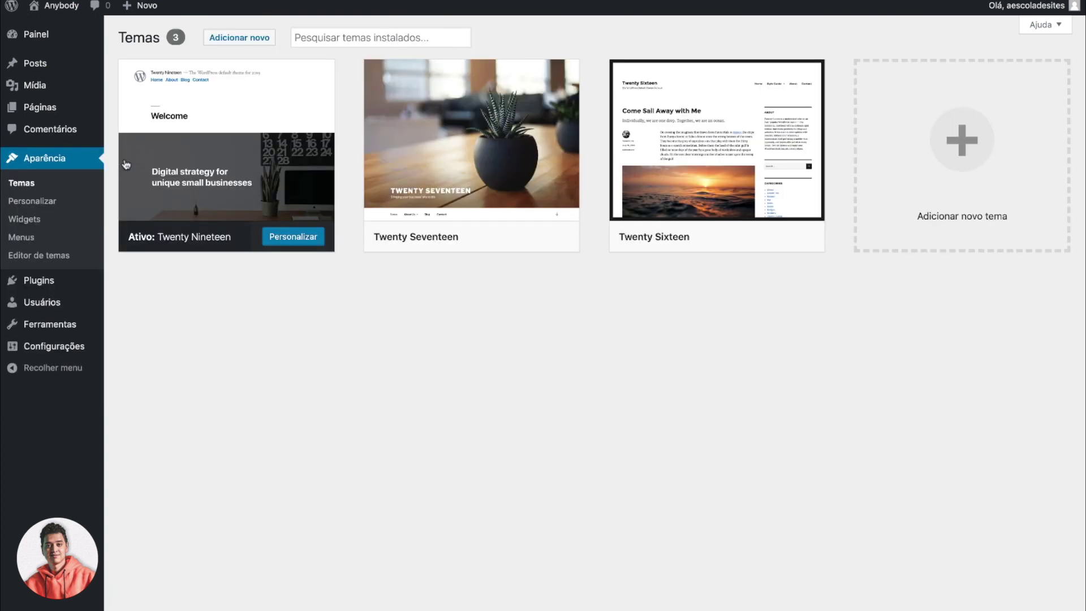
{"action": "left_click", "coordinate": [249, 44]}
{"action": "left_click", "coordinate": [954, 74]}
{"action": "type", "text": "astra"}
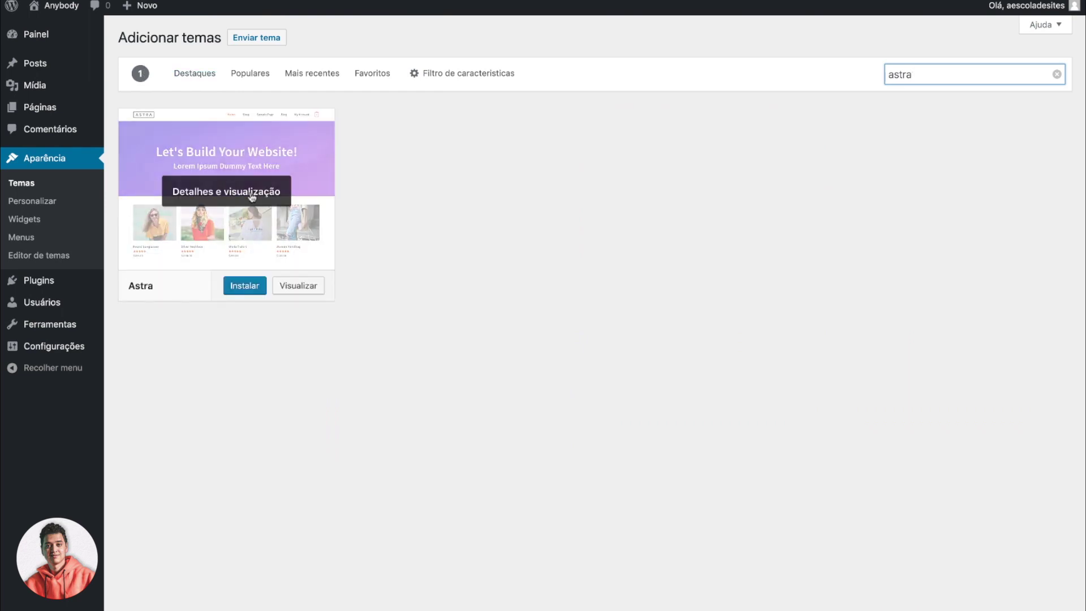
{"action": "left_click", "coordinate": [241, 288]}
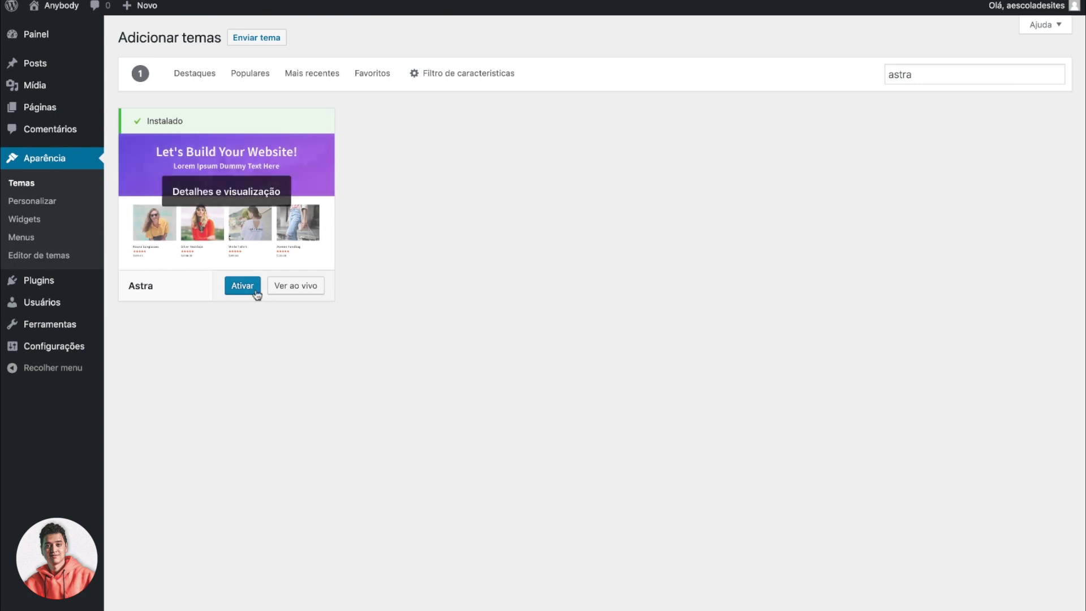
{"action": "left_click", "coordinate": [241, 286]}
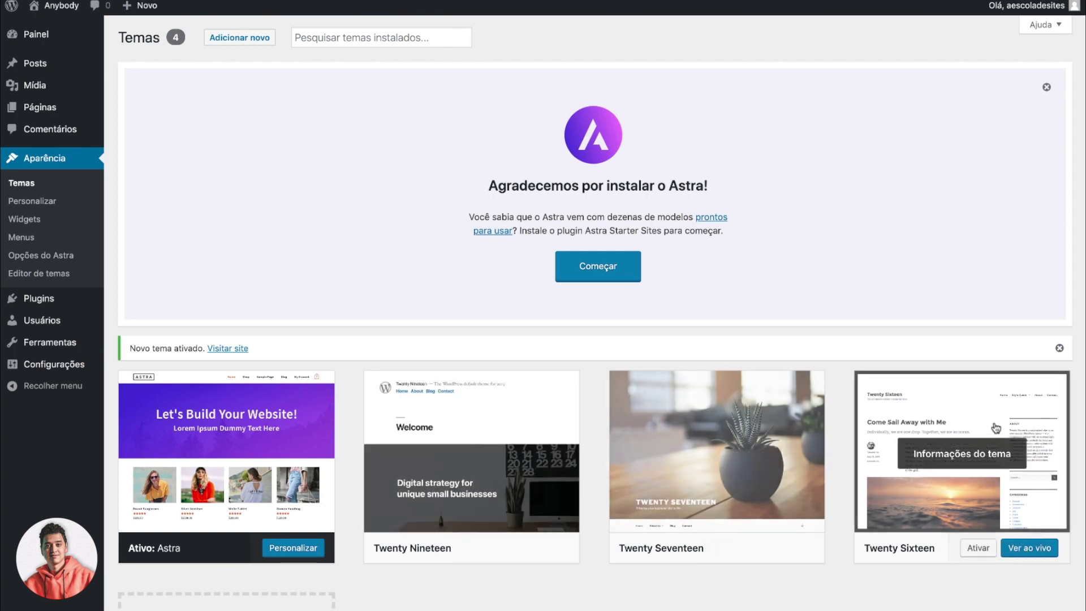
Step: Delete the unused Twenty Nineteen, Twenty Seventeen and Twenty Sixteen themes
{"action": "left_click", "coordinate": [468, 410]}
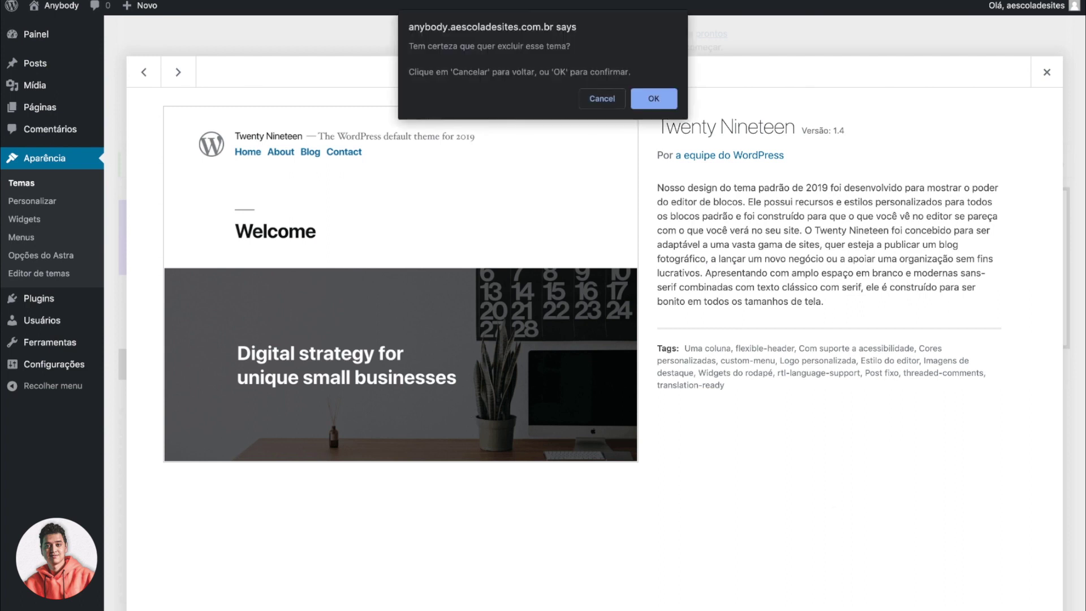
{"action": "left_click", "coordinate": [658, 105]}
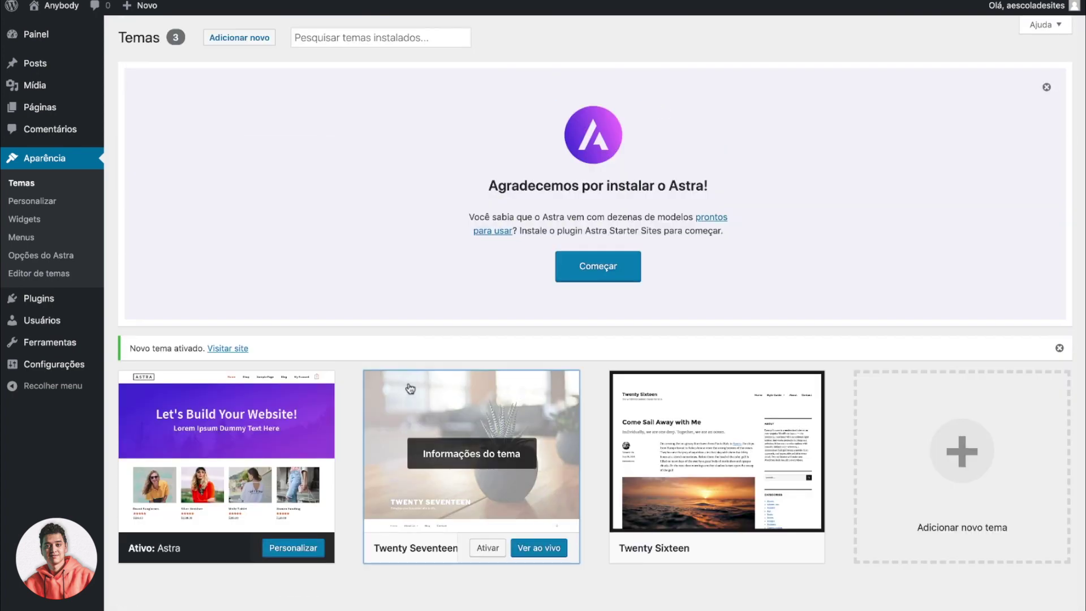
{"action": "left_click", "coordinate": [432, 388]}
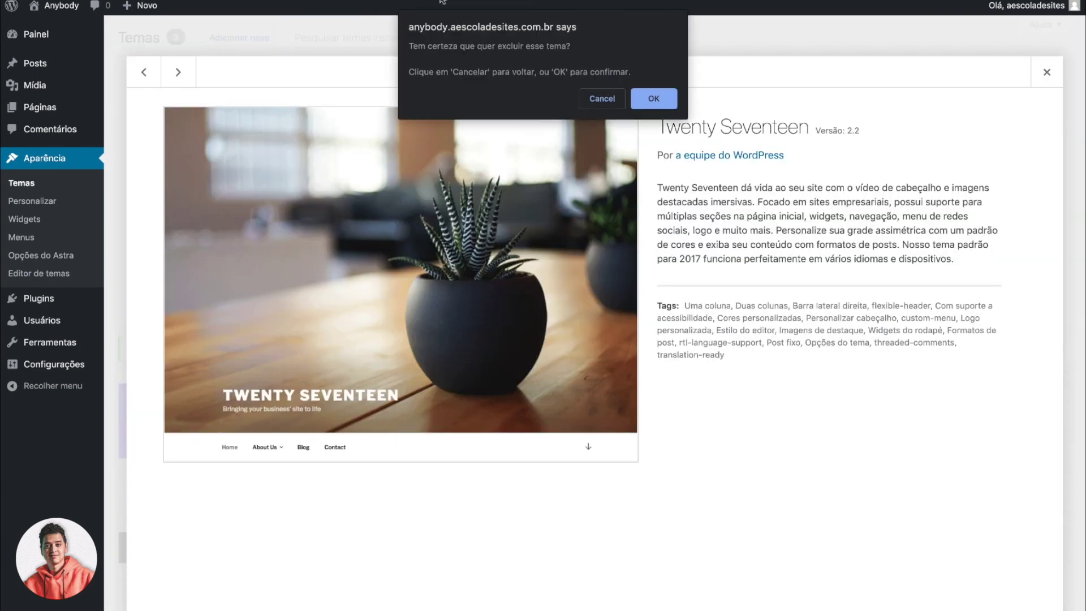
{"action": "left_click", "coordinate": [638, 97]}
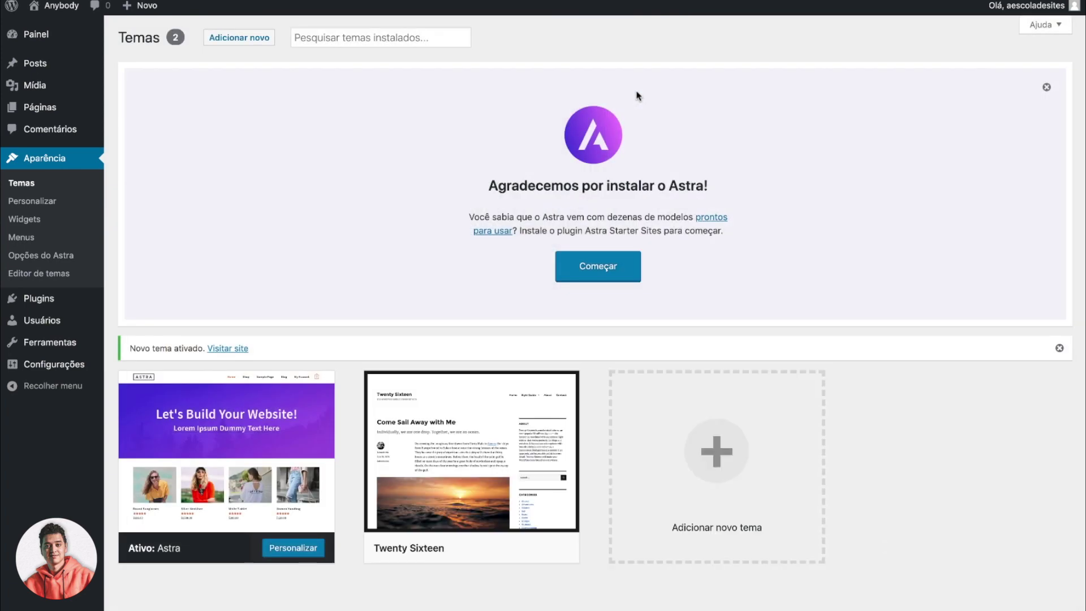
{"action": "left_click", "coordinate": [412, 409]}
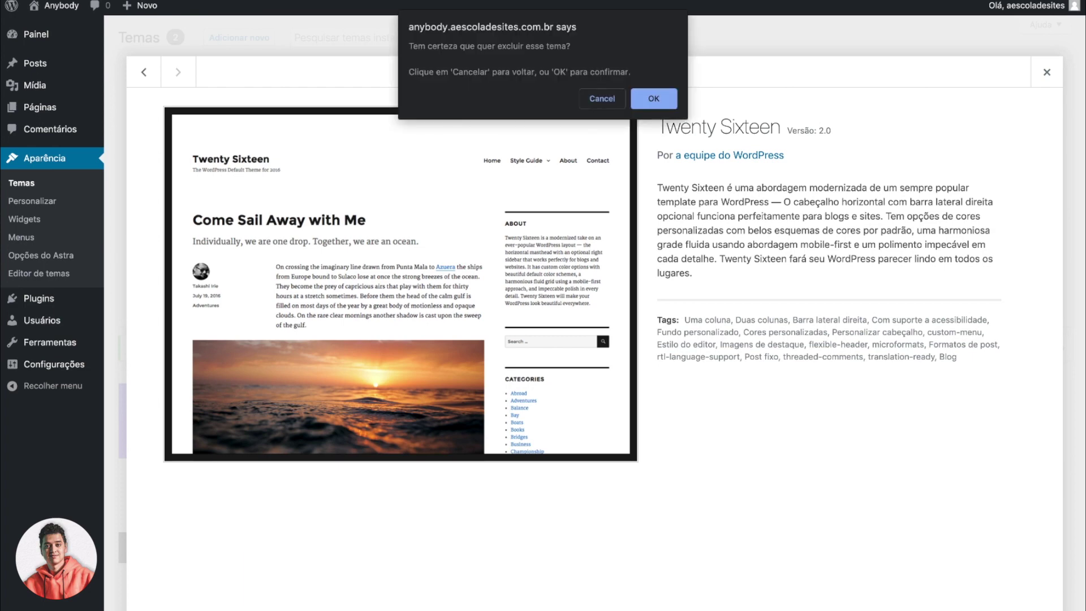
{"action": "left_click", "coordinate": [656, 105]}
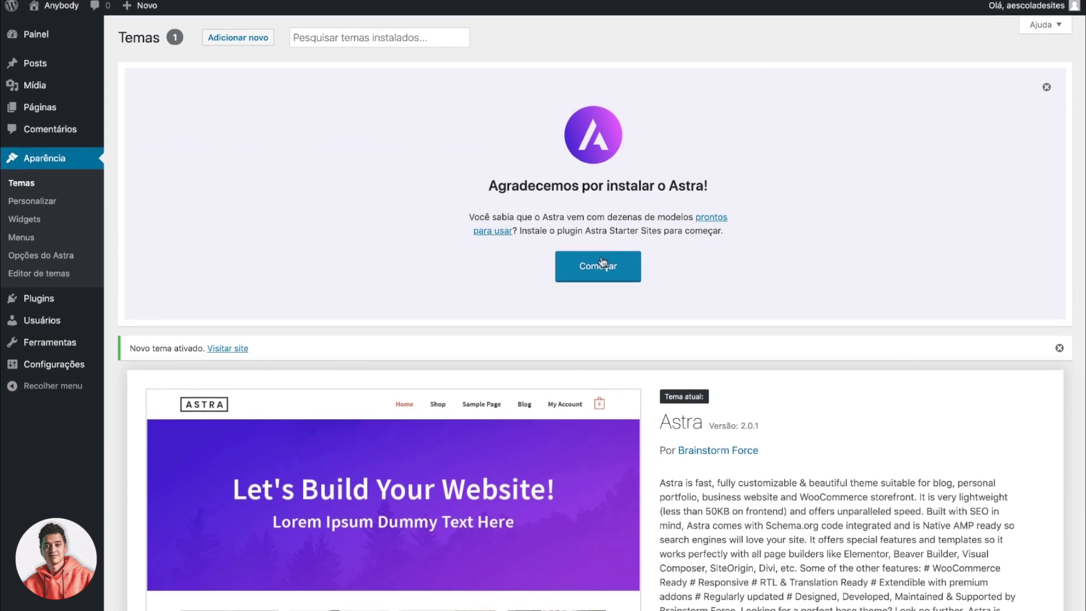
{"action": "scroll", "coordinate": [600, 262], "scroll_direction": "down", "scroll_amount": 3}
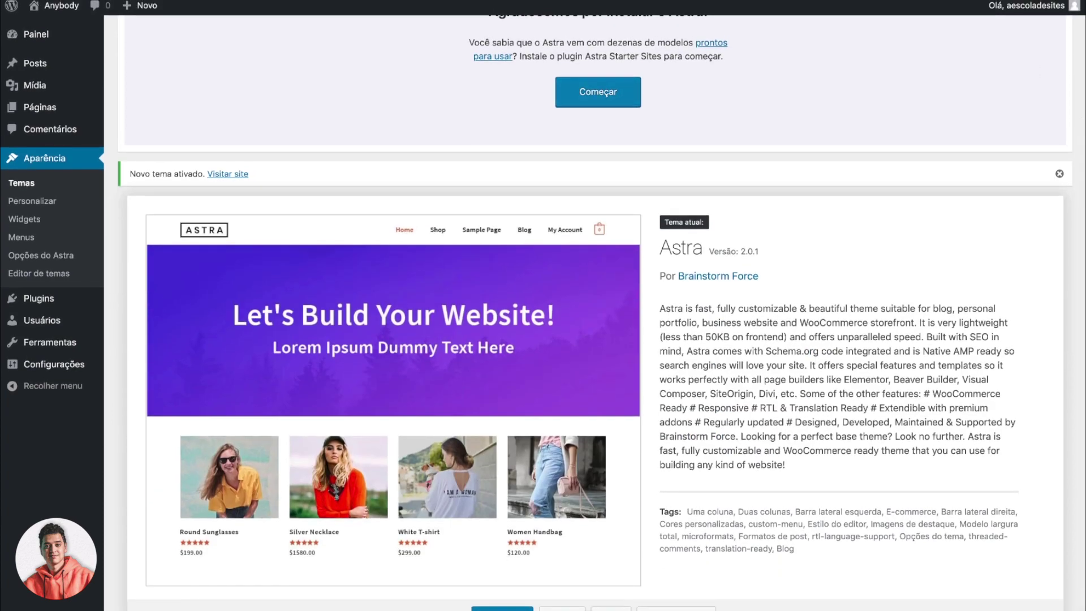
Step: Open the Astra options page and look through its customizer links, Pro options and free plugins
{"action": "scroll", "coordinate": [620, 389], "scroll_direction": "up", "scroll_amount": 3}
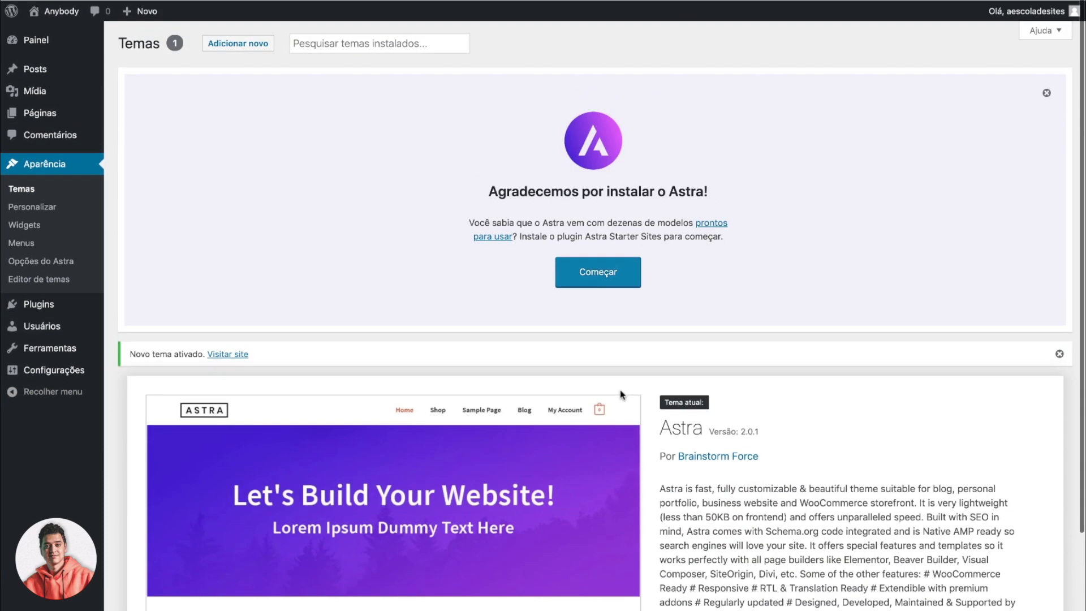
{"action": "left_click", "coordinate": [596, 279]}
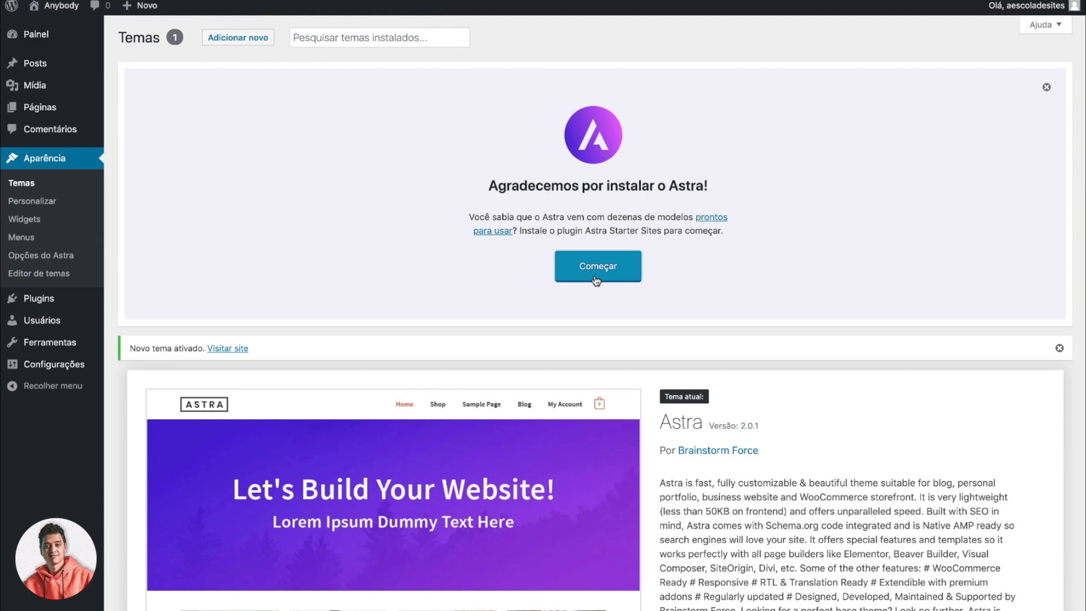
{"action": "scroll", "coordinate": [594, 279], "scroll_direction": "down", "scroll_amount": 2}
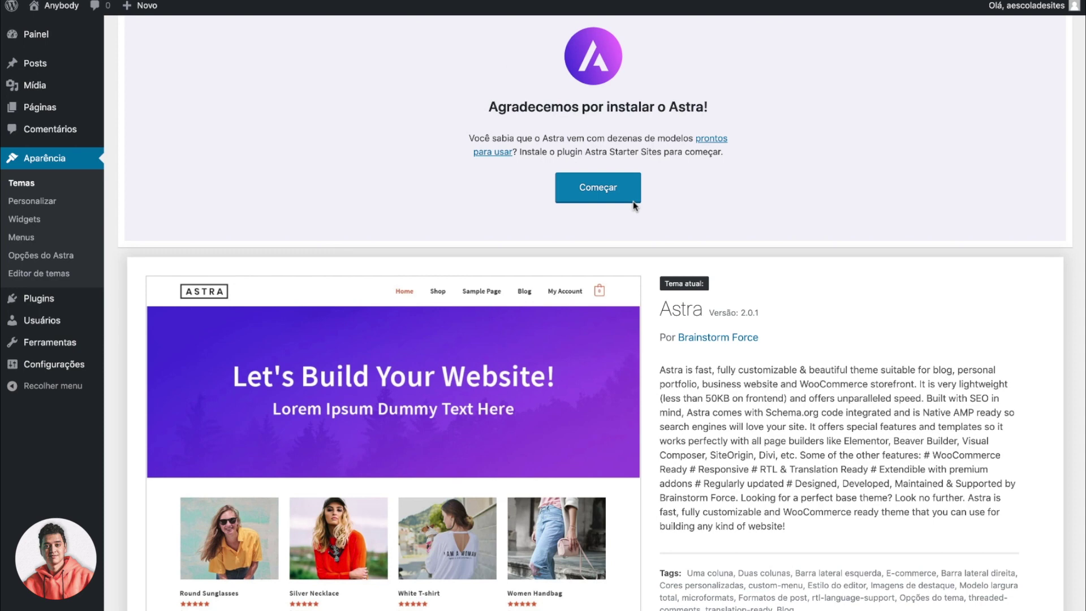
{"action": "scroll", "coordinate": [410, 171], "scroll_direction": "down", "scroll_amount": 2}
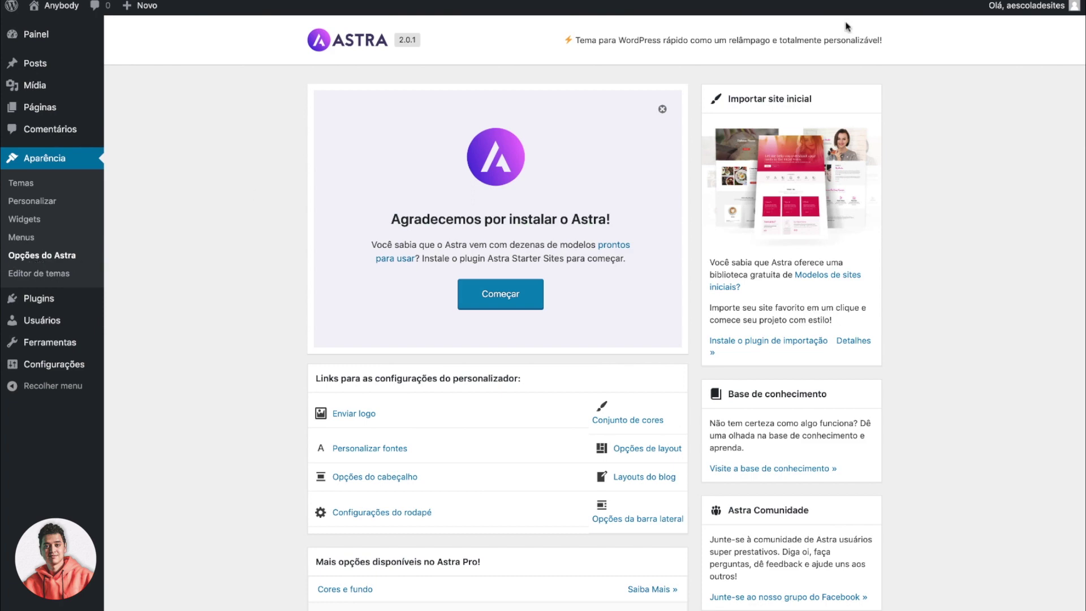
{"action": "scroll", "coordinate": [583, 325], "scroll_direction": "down", "scroll_amount": 3}
{"action": "scroll", "coordinate": [582, 326], "scroll_direction": "down", "scroll_amount": 10}
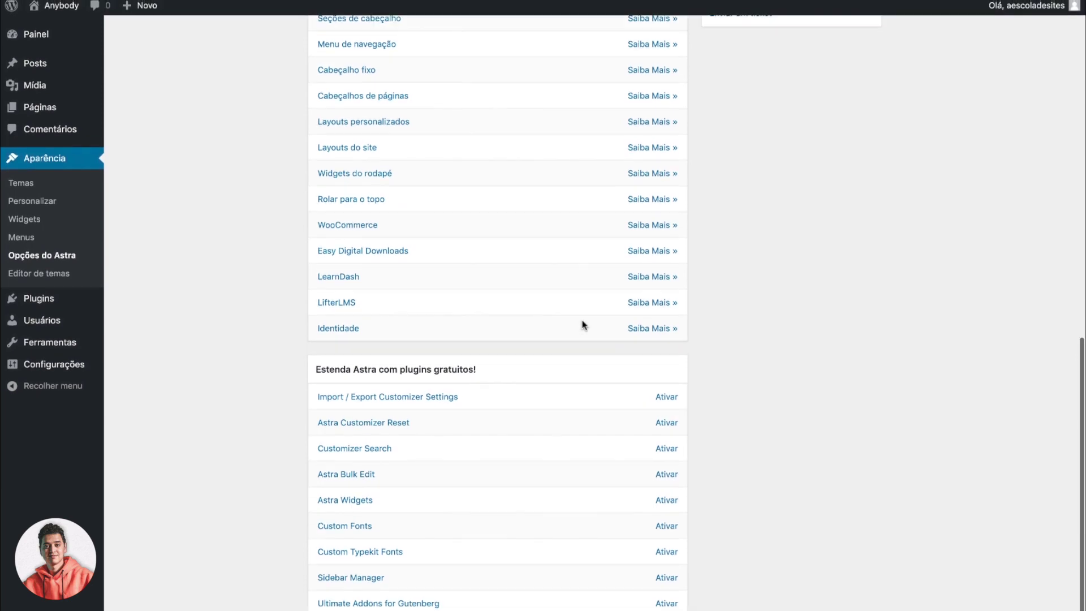
{"action": "scroll", "coordinate": [582, 325], "scroll_direction": "up", "scroll_amount": 13}
{"action": "scroll", "coordinate": [583, 325], "scroll_direction": "up", "scroll_amount": 2}
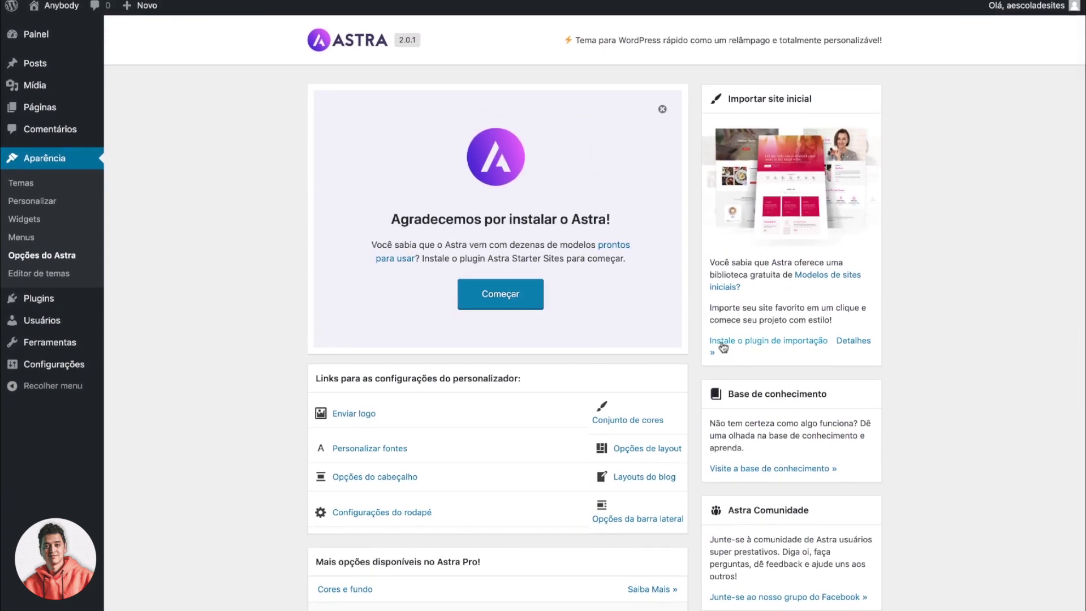
Step: Install the Astra starter site import plugin and choose Elementor as the page builder
{"action": "left_click", "coordinate": [762, 347]}
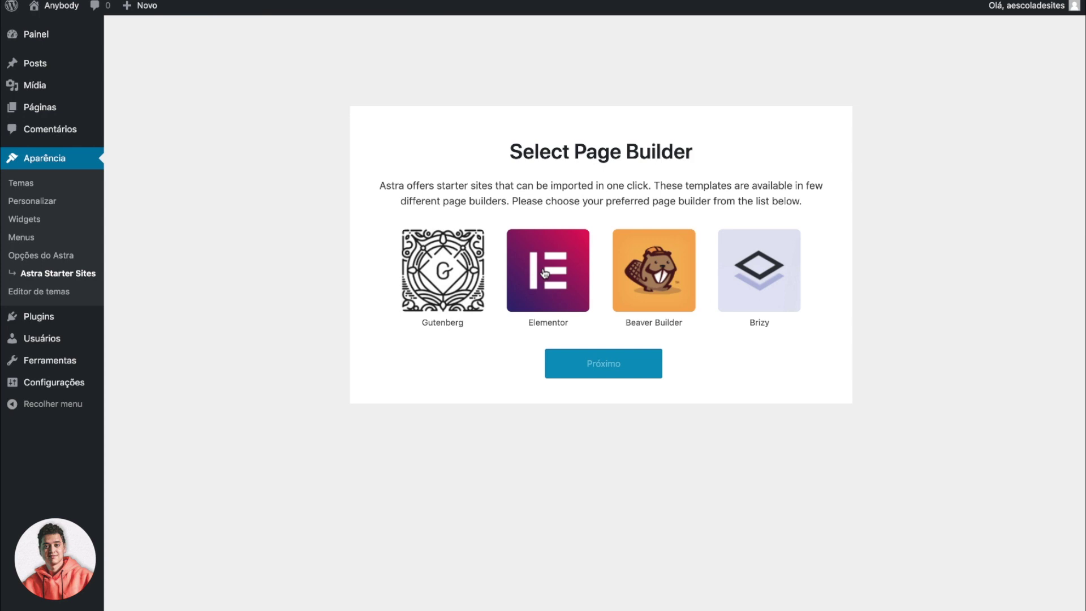
{"action": "left_click", "coordinate": [555, 287]}
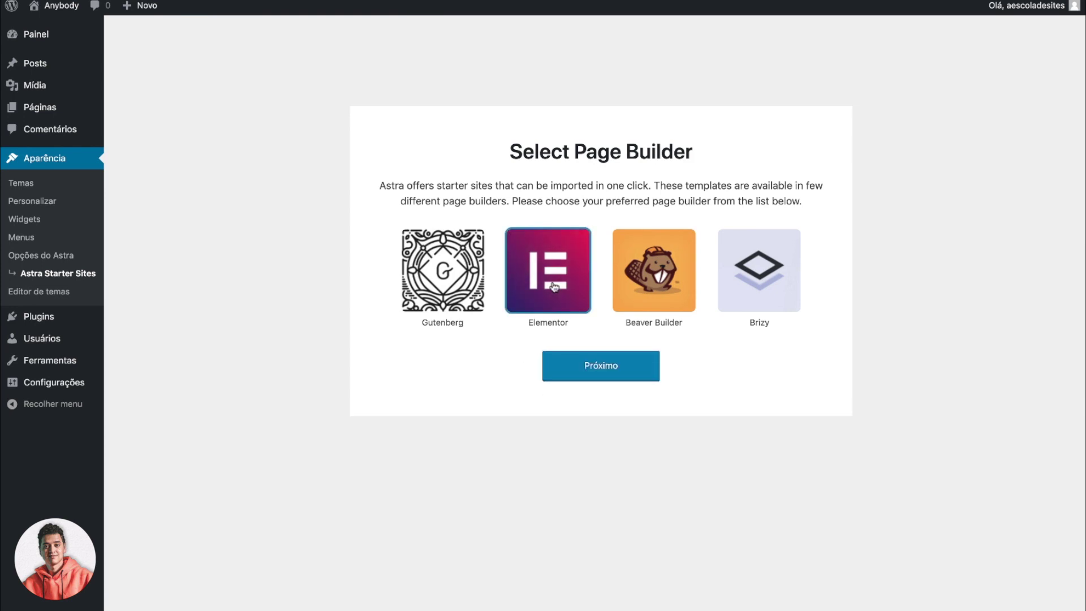
{"action": "left_click", "coordinate": [597, 366]}
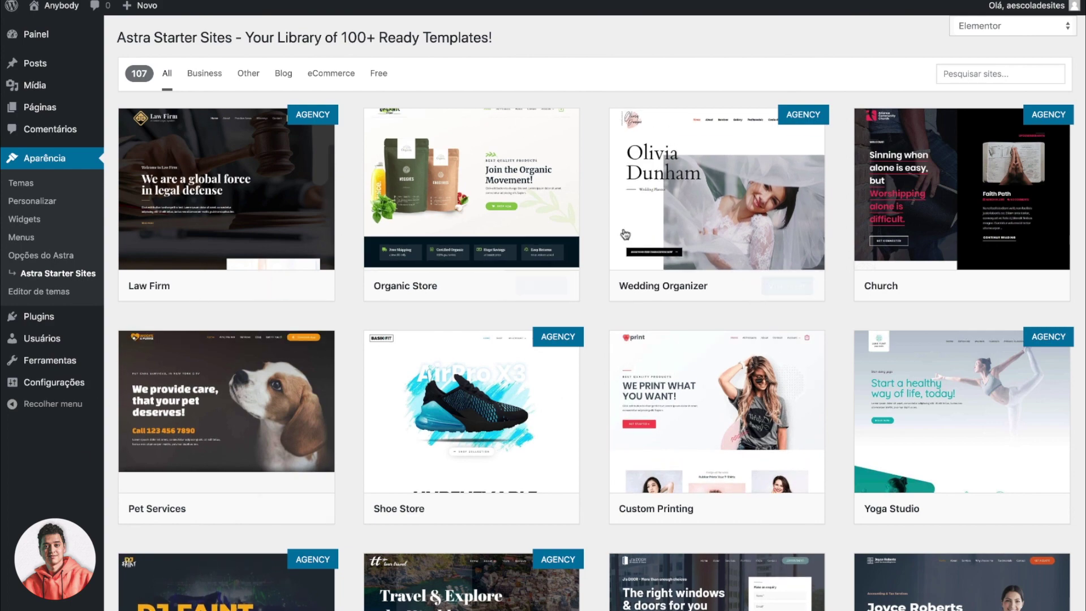
Step: Browse the Astra Starter Sites library and filter it to the Free templates
{"action": "scroll", "coordinate": [598, 307], "scroll_direction": "down", "scroll_amount": 12}
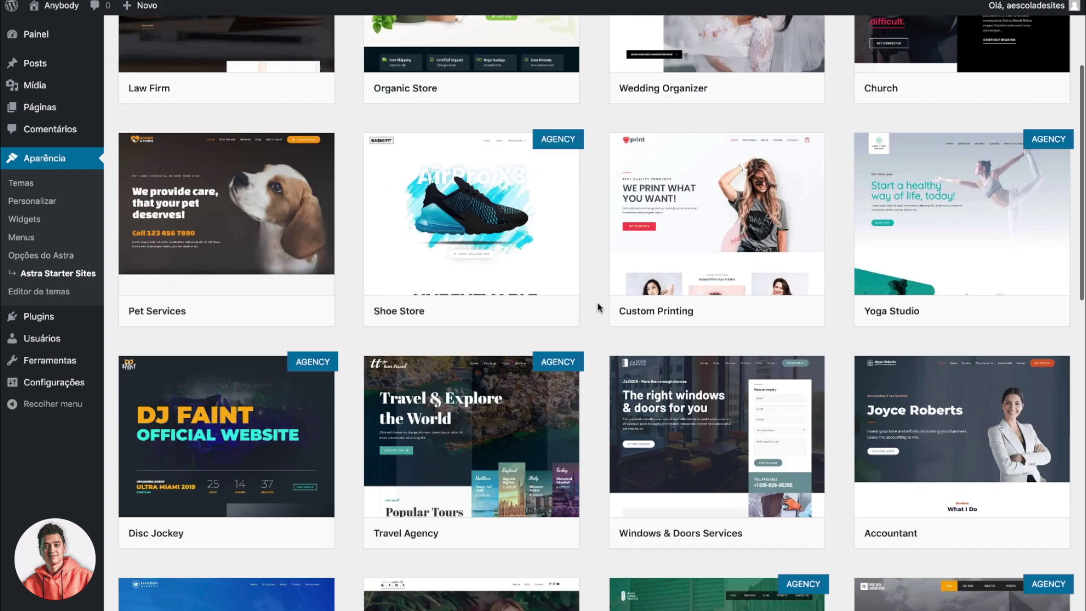
{"action": "scroll", "coordinate": [598, 307], "scroll_direction": "down", "scroll_amount": 6}
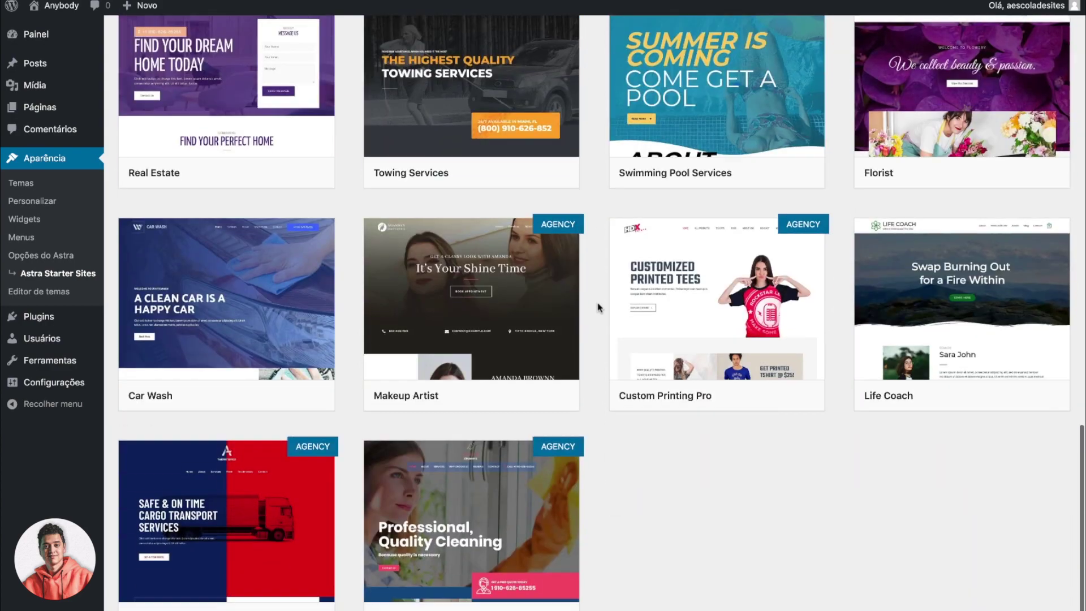
{"action": "scroll", "coordinate": [599, 307], "scroll_direction": "up", "scroll_amount": 20}
{"action": "scroll", "coordinate": [598, 307], "scroll_direction": "up", "scroll_amount": 2}
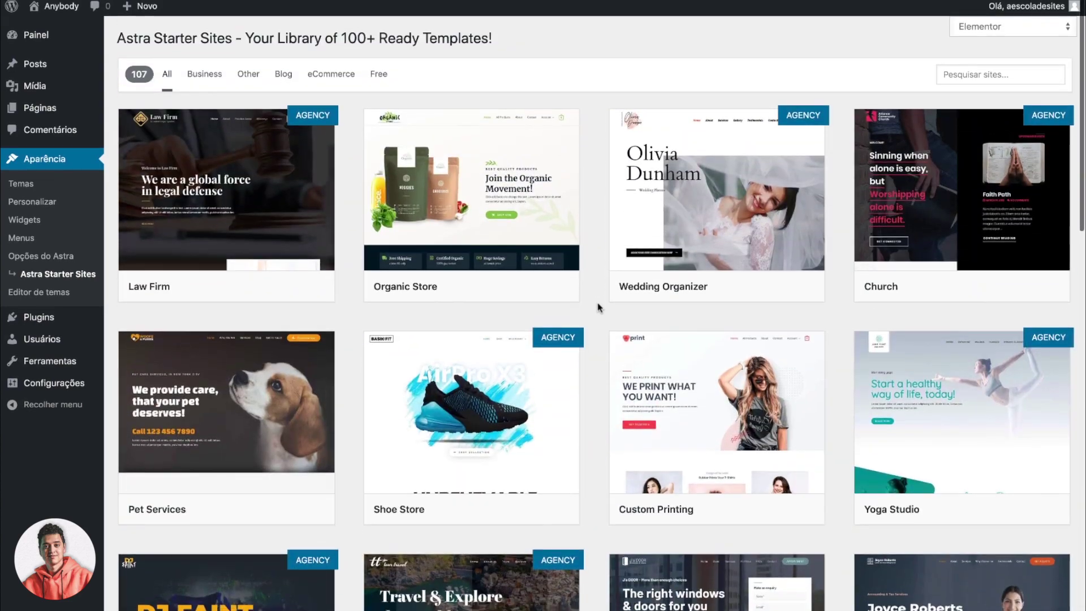
{"action": "left_click", "coordinate": [379, 74]}
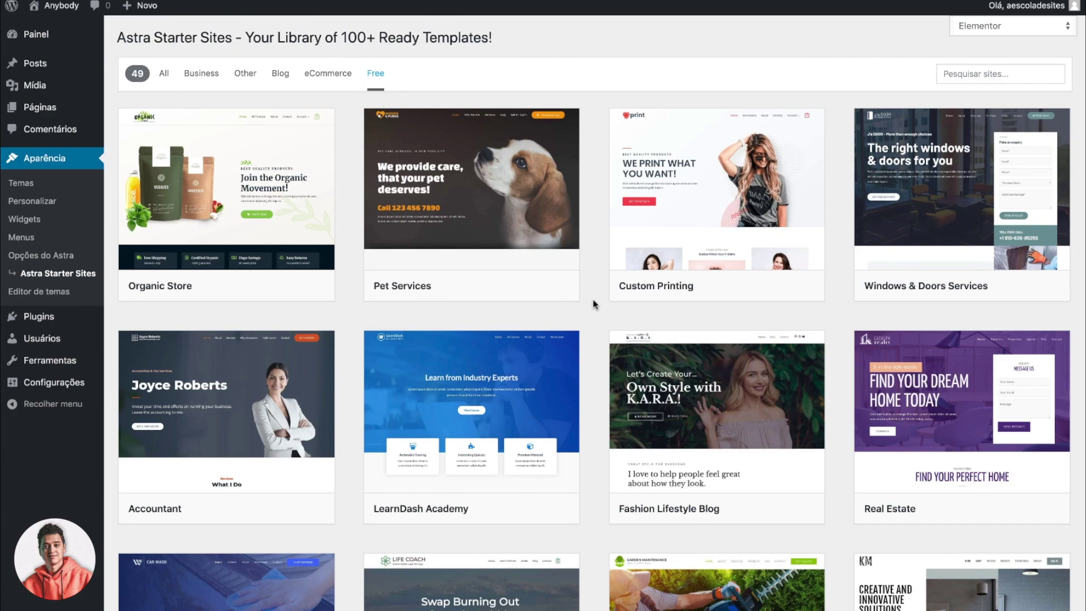
Step: Find the free Brandstore template and import it with required plugins, customizer settings, content and widgets
{"action": "scroll", "coordinate": [593, 304], "scroll_direction": "down", "scroll_amount": 12}
{"action": "scroll", "coordinate": [593, 304], "scroll_direction": "down", "scroll_amount": 9}
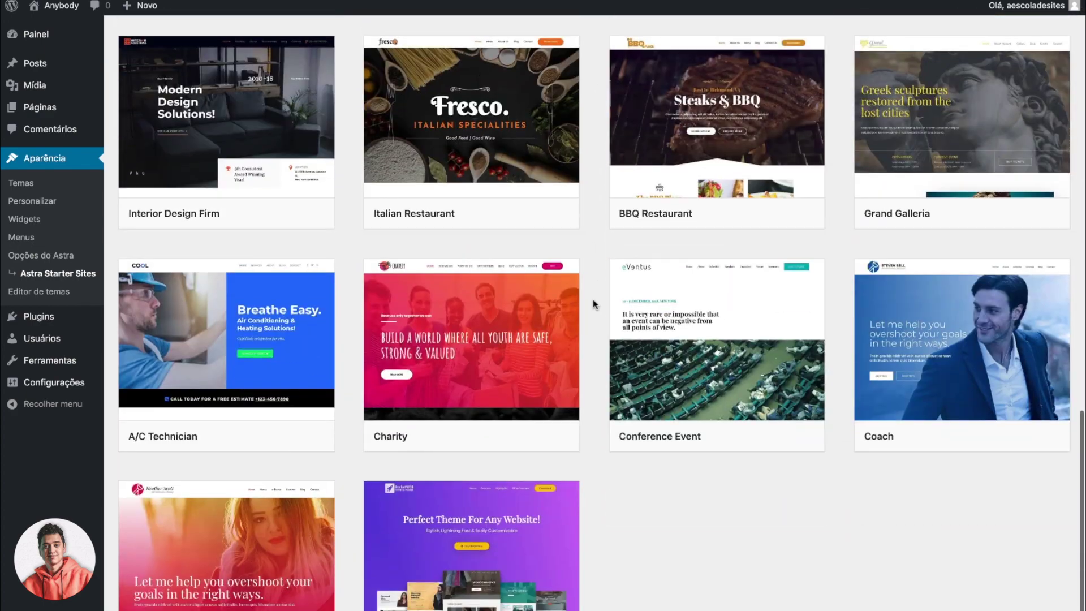
{"action": "scroll", "coordinate": [593, 303], "scroll_direction": "down", "scroll_amount": 2}
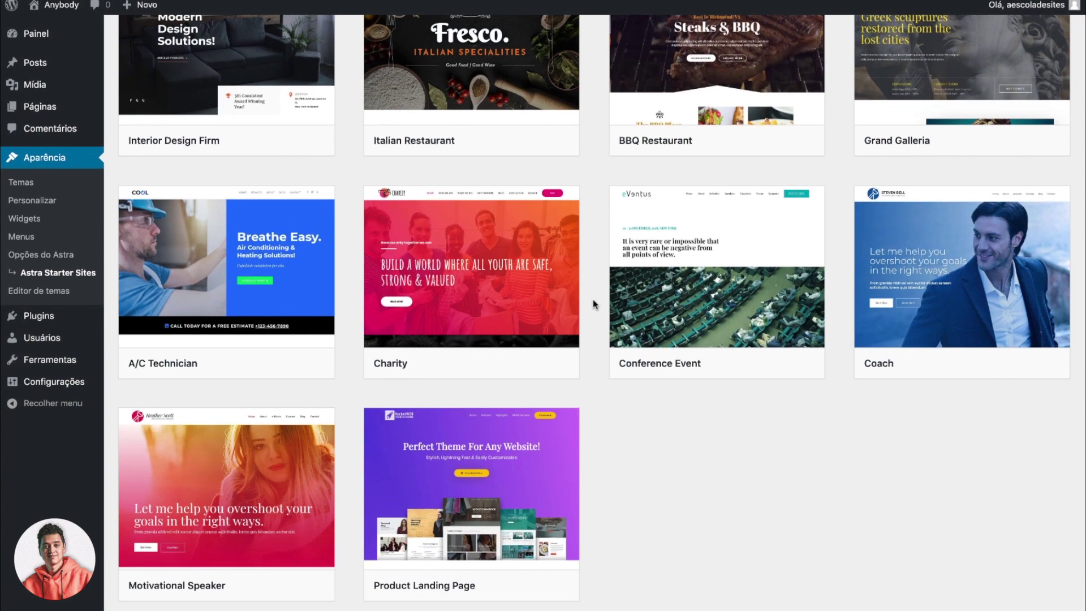
{"action": "scroll", "coordinate": [591, 356], "scroll_direction": "down", "scroll_amount": 5}
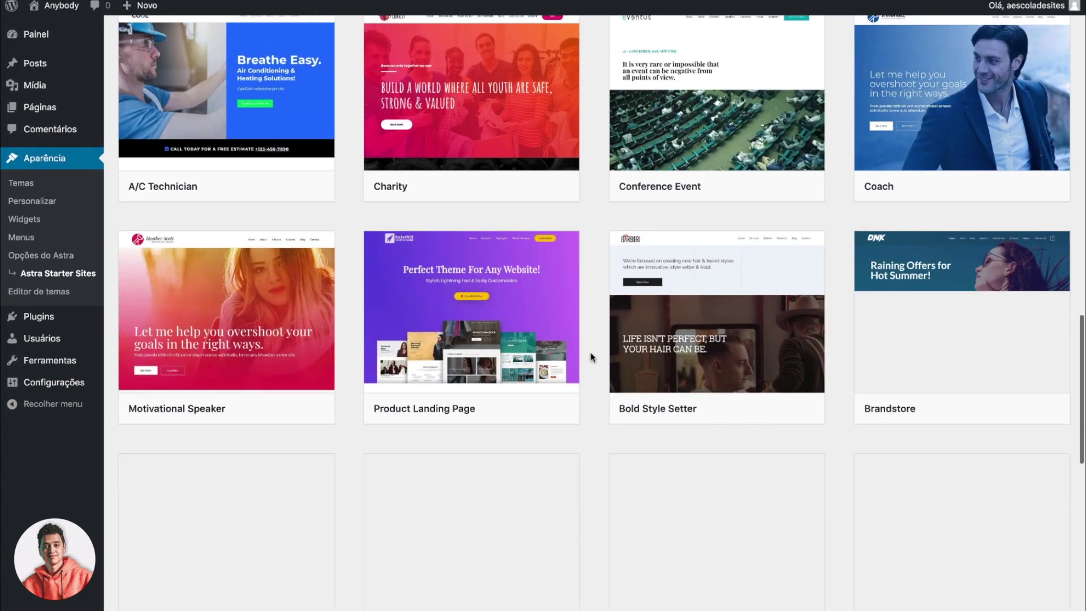
{"action": "scroll", "coordinate": [592, 356], "scroll_direction": "down", "scroll_amount": 4}
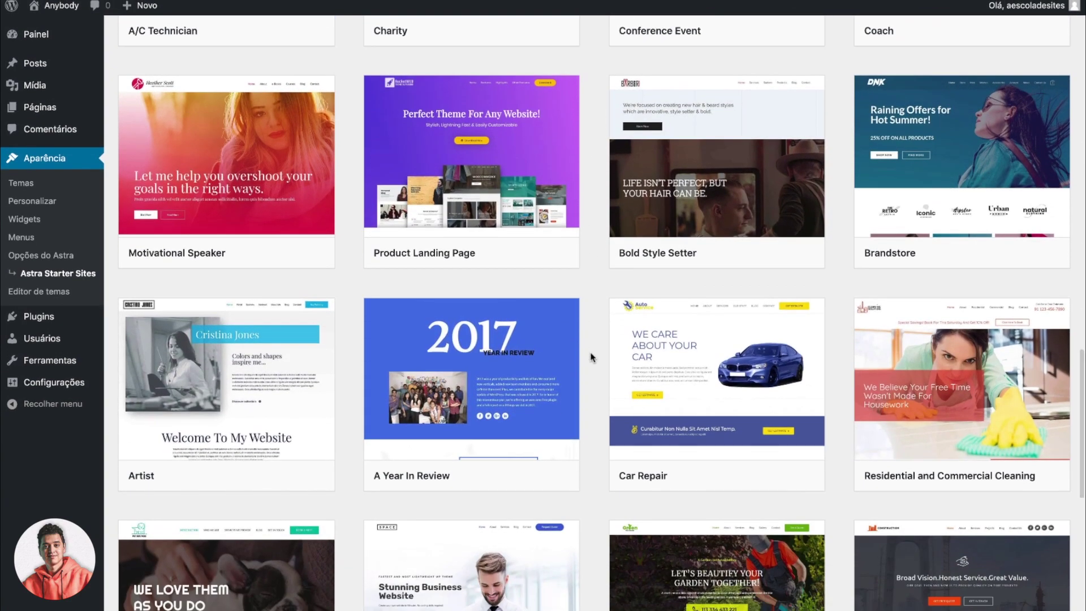
{"action": "scroll", "coordinate": [591, 357], "scroll_direction": "up", "scroll_amount": 3}
{"action": "mouse_move", "coordinate": [946, 368]}
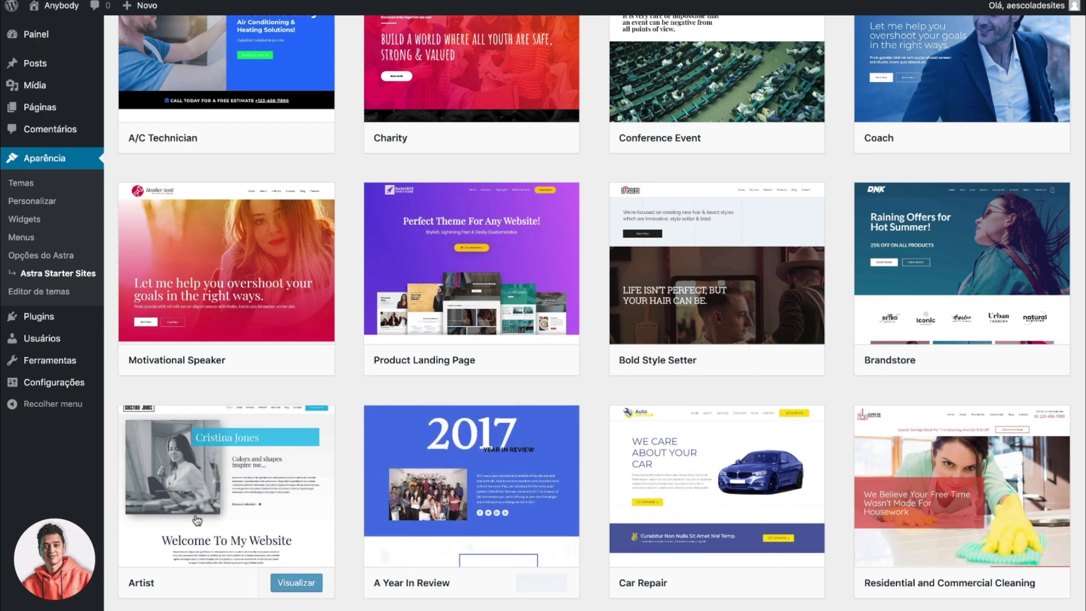
{"action": "mouse_move", "coordinate": [893, 339]}
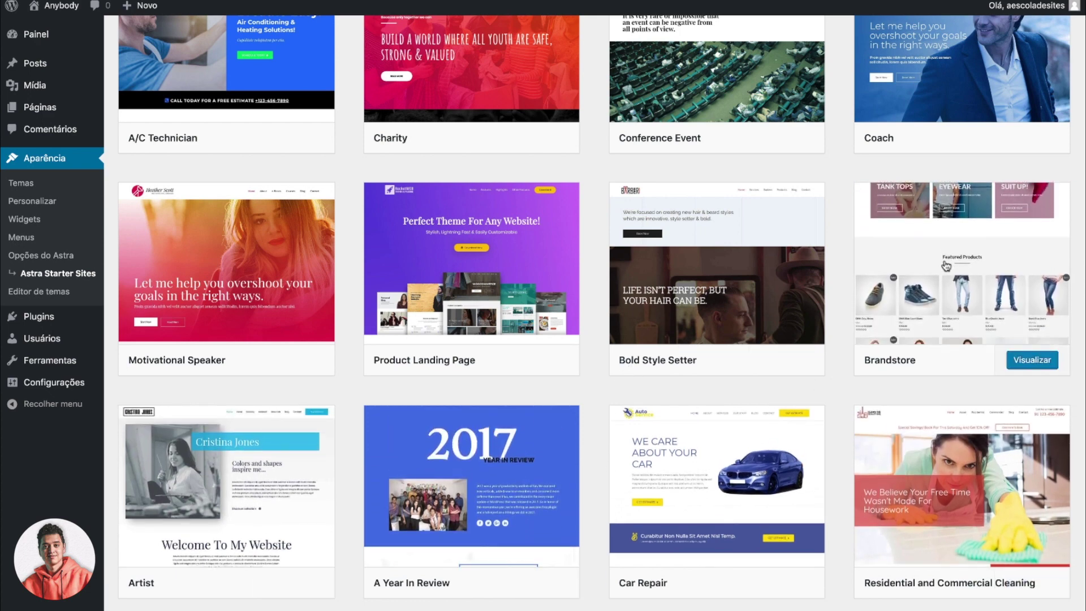
{"action": "left_click", "coordinate": [1027, 363]}
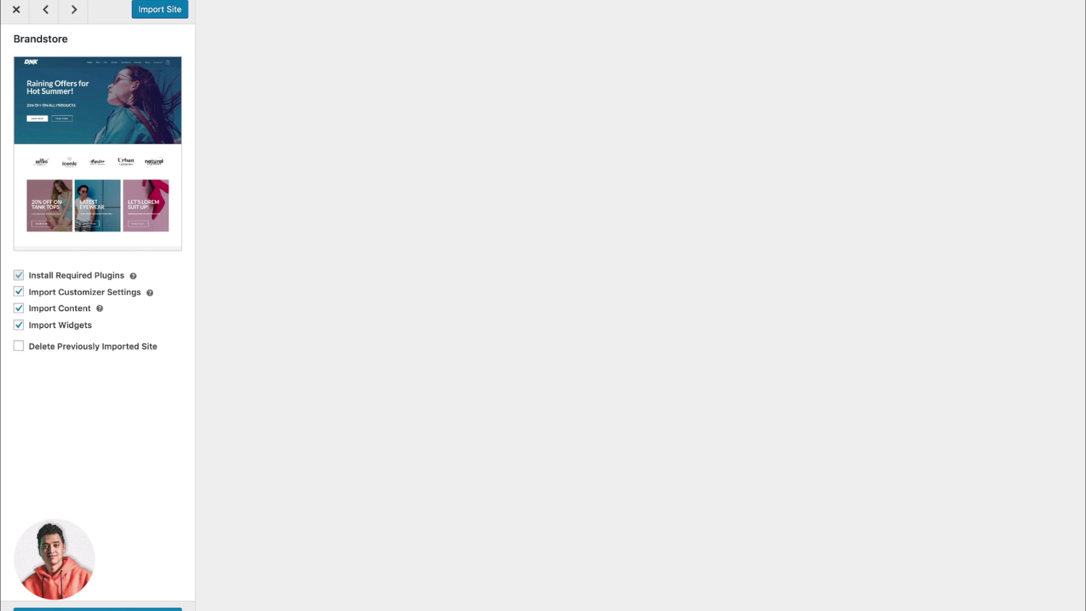
{"action": "left_click", "coordinate": [97, 609]}
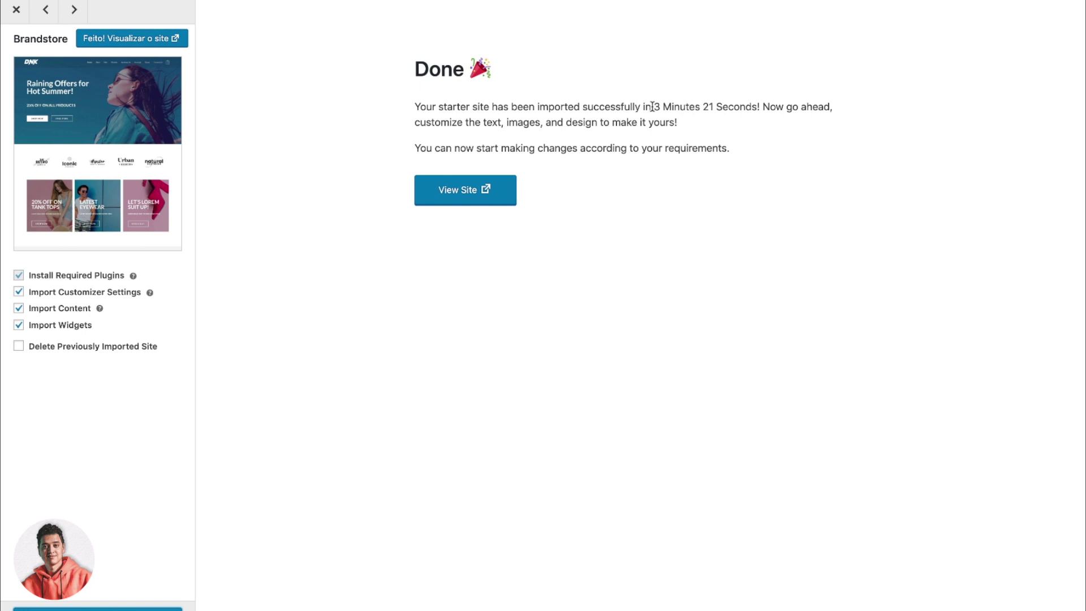
Step: Check how long the import took and review the imported site's home page from start to end
{"action": "left_click_drag", "start_coordinate": [653, 106], "coordinate": [772, 108]}
{"action": "left_click", "coordinate": [659, 86]}
{"action": "left_click_drag", "start_coordinate": [655, 106], "coordinate": [762, 110]}
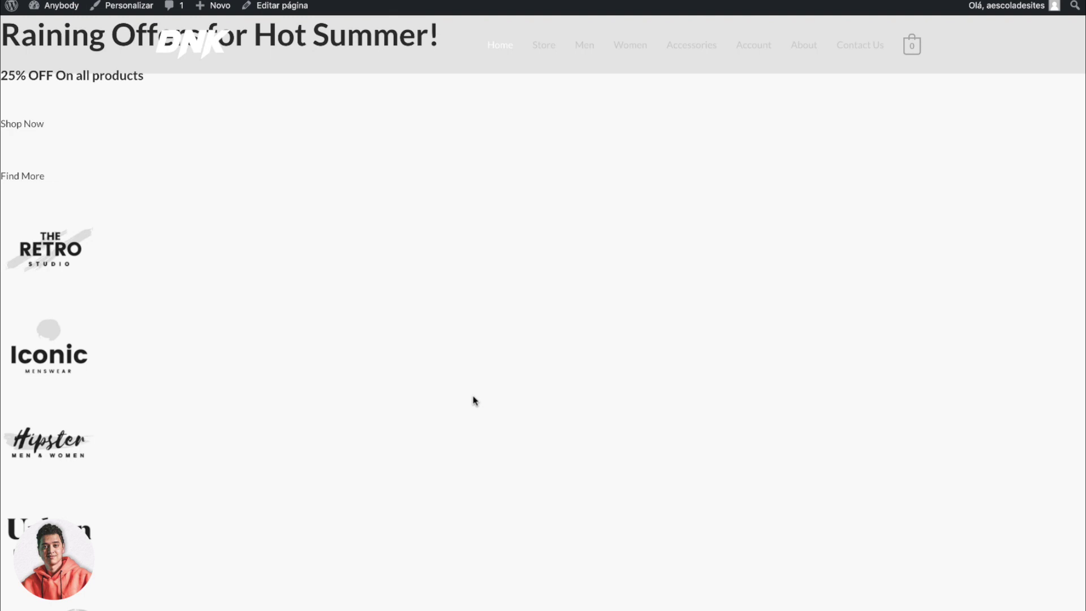
{"action": "scroll", "coordinate": [473, 397], "scroll_direction": "down", "scroll_amount": 20}
{"action": "scroll", "coordinate": [473, 396], "scroll_direction": "down", "scroll_amount": 10}
{"action": "scroll", "coordinate": [473, 396], "scroll_direction": "up", "scroll_amount": 20}
{"action": "scroll", "coordinate": [563, 586], "scroll_direction": "down", "scroll_amount": 15}
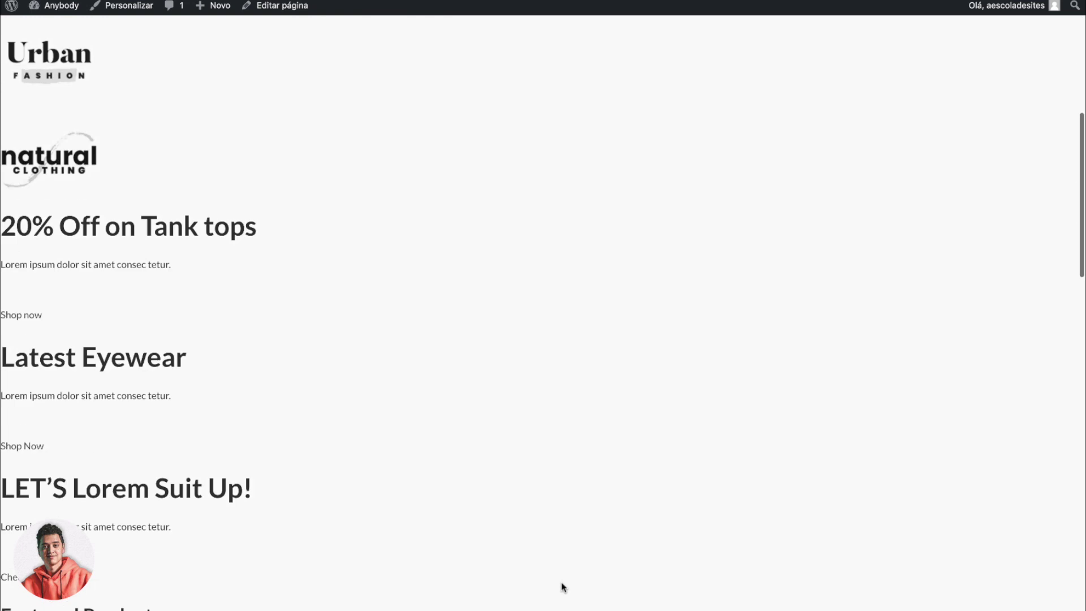
{"action": "scroll", "coordinate": [563, 586], "scroll_direction": "up", "scroll_amount": 15}
{"action": "scroll", "coordinate": [456, 322], "scroll_direction": "down", "scroll_amount": 1}
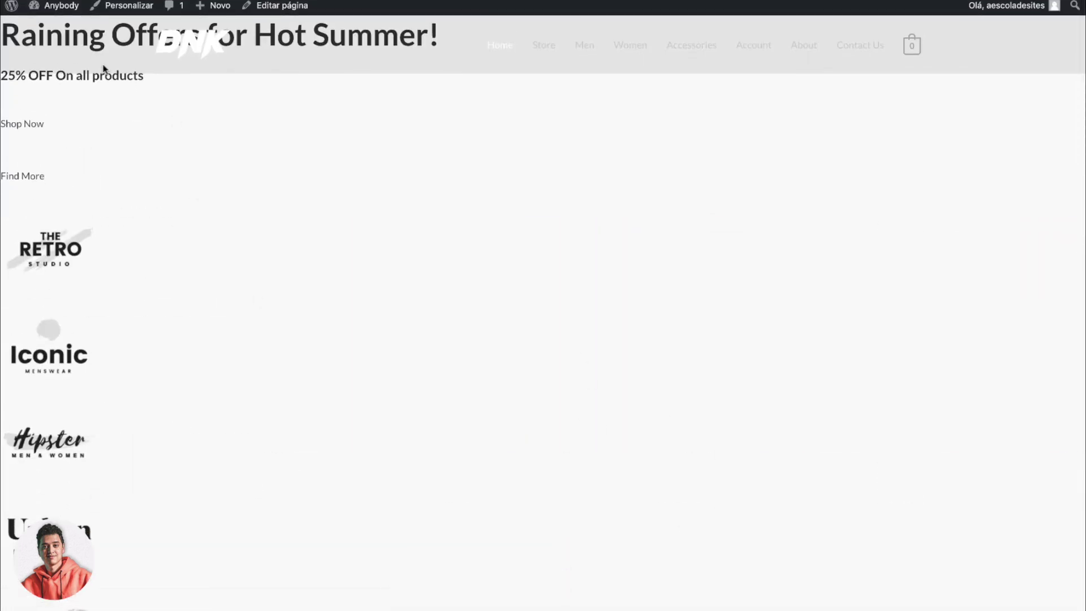
Step: Visit the admin dashboard, reopen the site and recheck its home page layout and featured products
{"action": "mouse_move", "coordinate": [60, 5]}
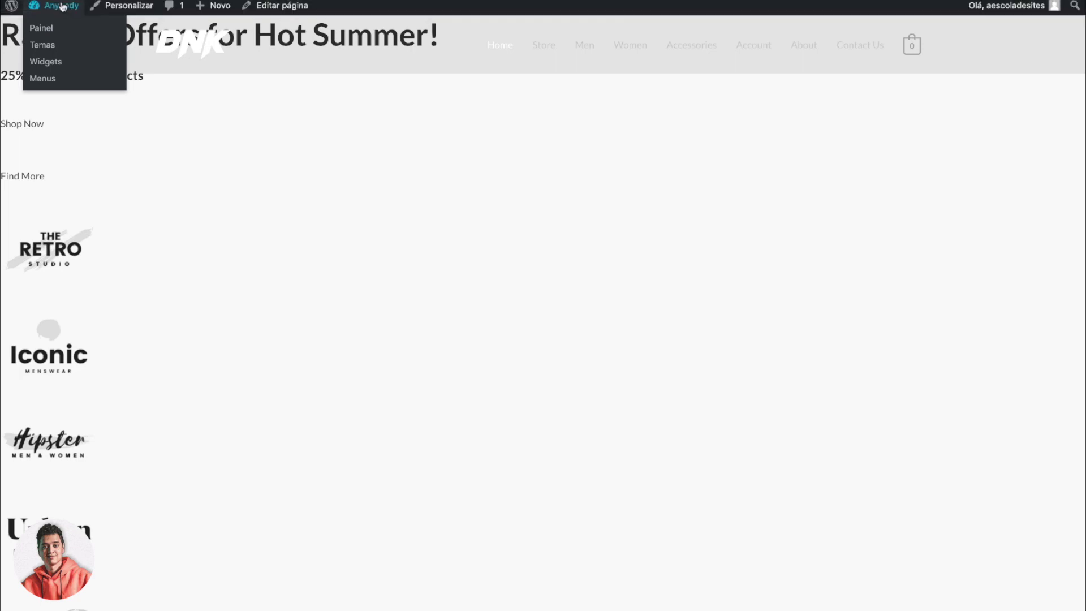
{"action": "left_click", "coordinate": [63, 7]}
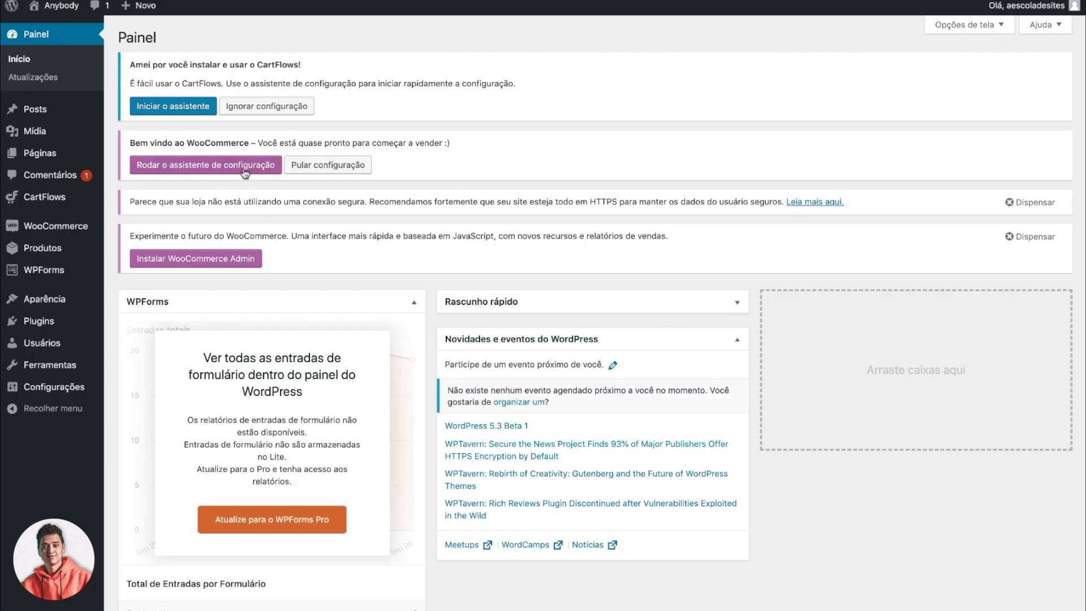
{"action": "mouse_move", "coordinate": [57, 8]}
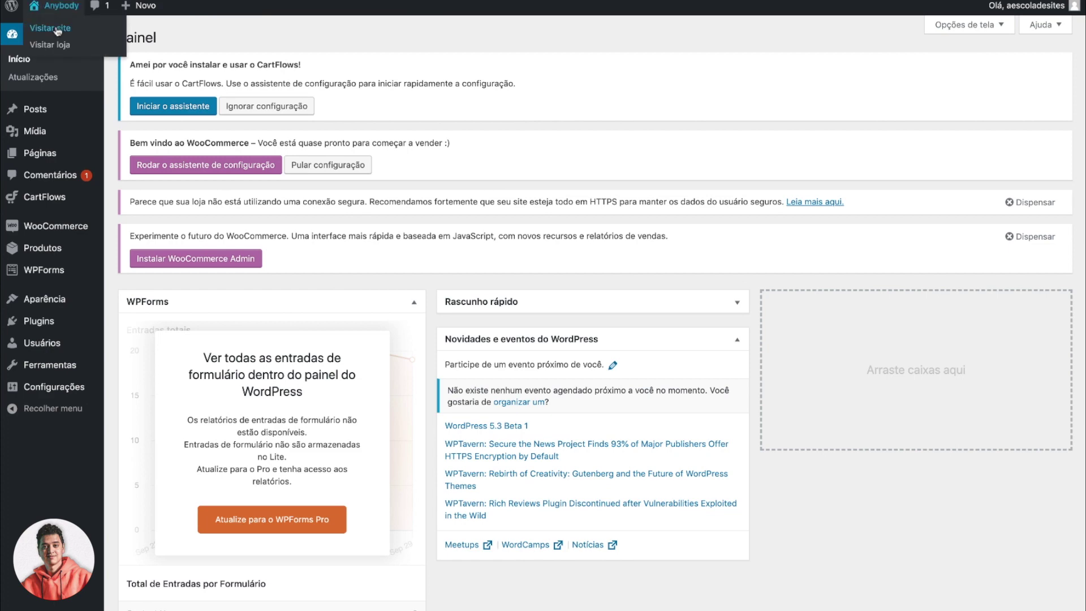
{"action": "left_click", "coordinate": [57, 29]}
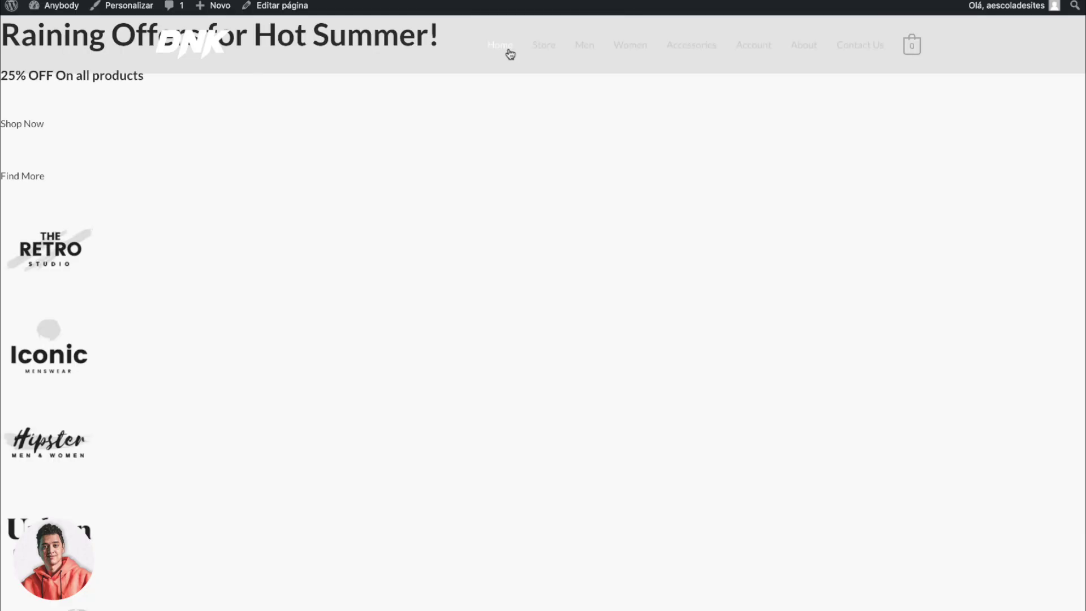
{"action": "scroll", "coordinate": [221, 399], "scroll_direction": "down", "scroll_amount": 10}
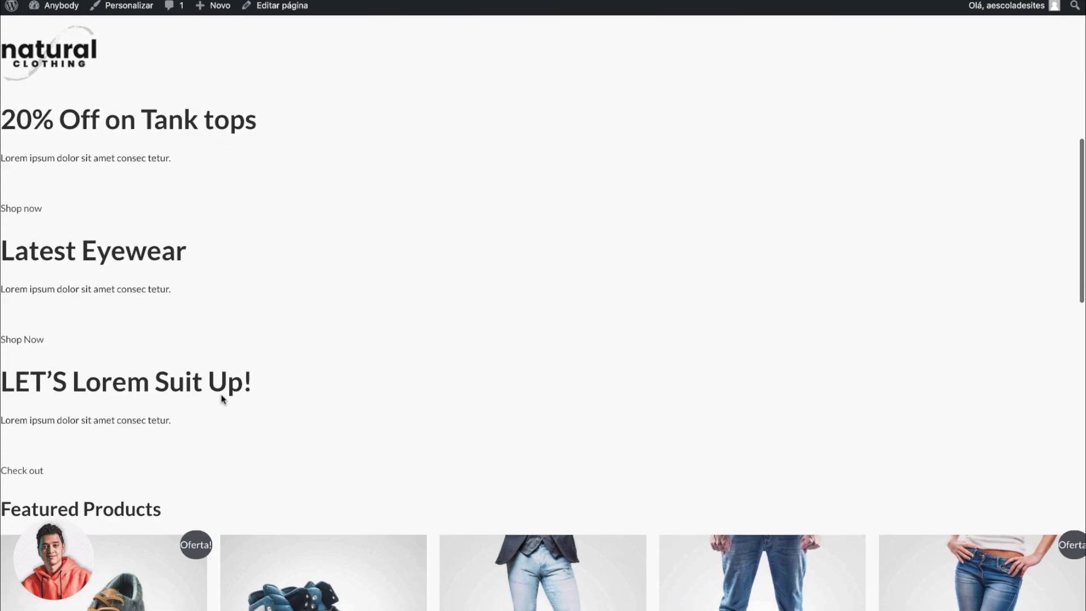
{"action": "scroll", "coordinate": [221, 400], "scroll_direction": "up", "scroll_amount": 6}
{"action": "scroll", "coordinate": [222, 400], "scroll_direction": "down", "scroll_amount": 15}
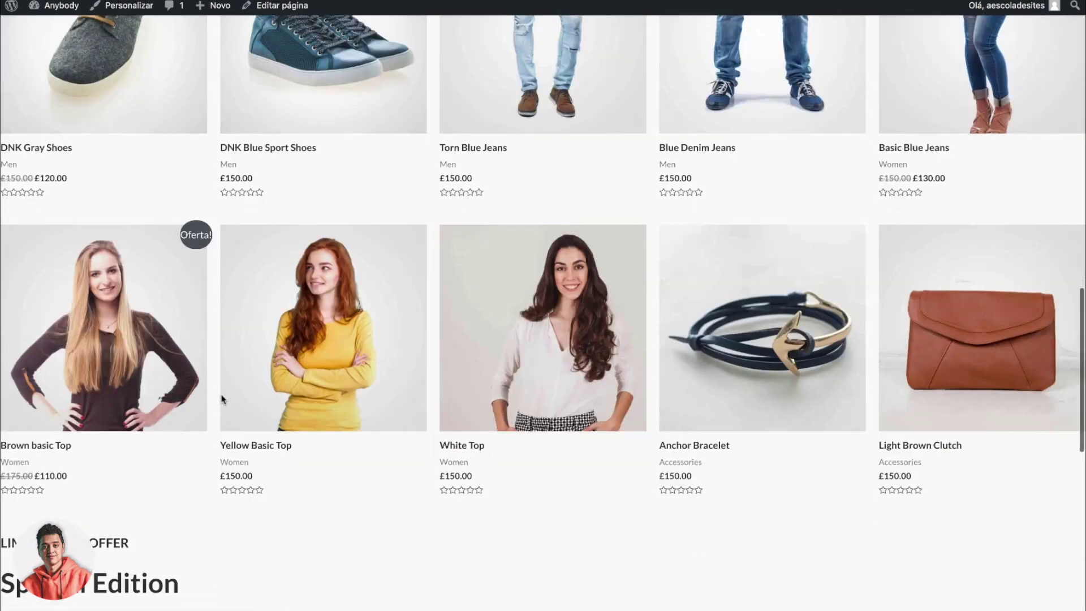
{"action": "scroll", "coordinate": [221, 399], "scroll_direction": "up", "scroll_amount": 20}
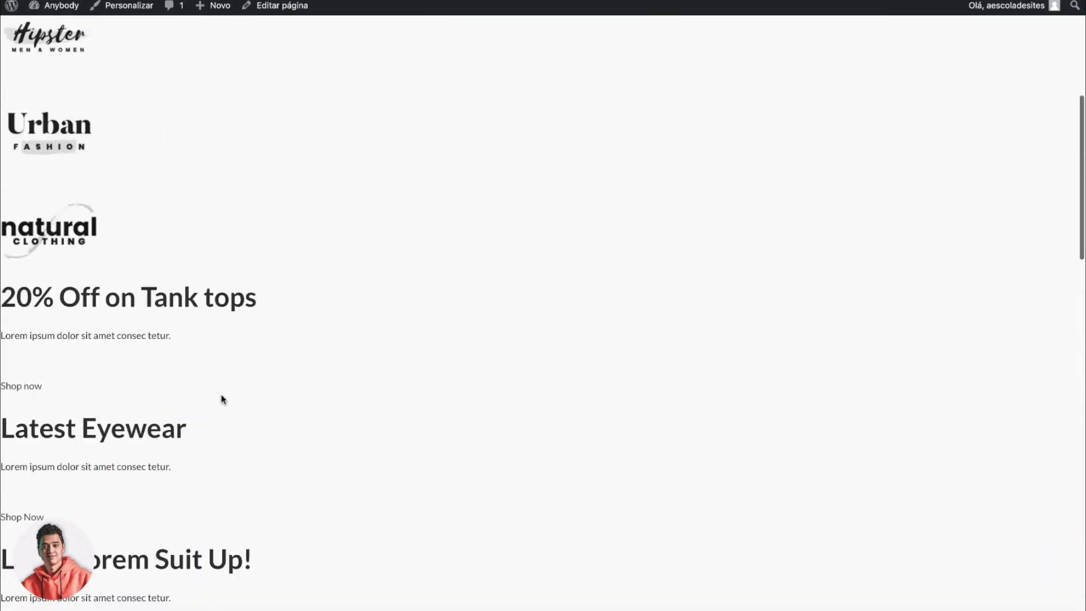
Step: Return to the admin dashboard, find Elementor among the installed plugins and activate it
{"action": "mouse_move", "coordinate": [50, 8]}
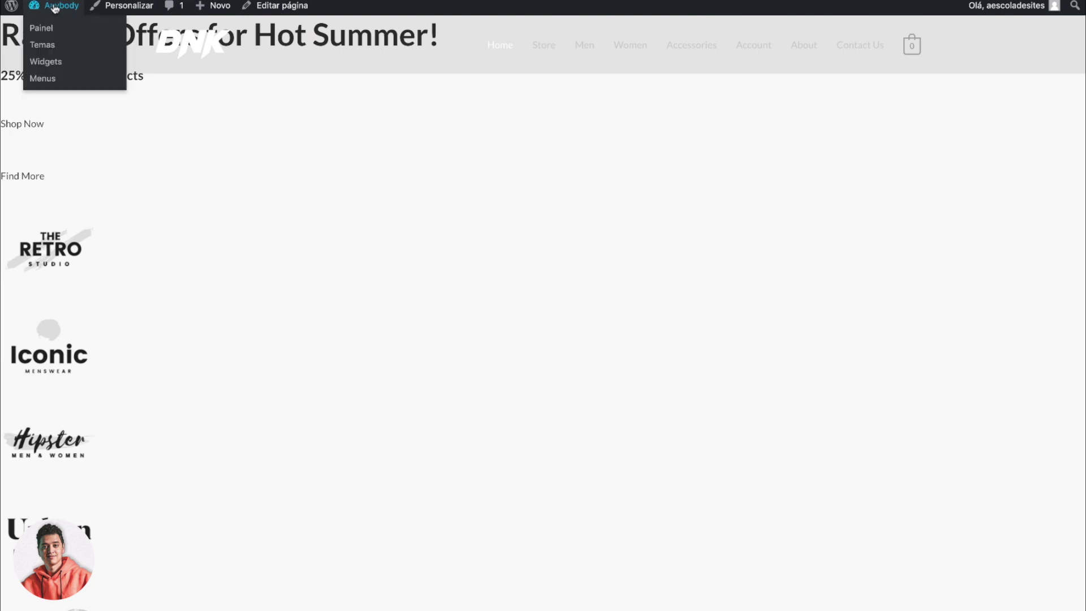
{"action": "left_click", "coordinate": [55, 8]}
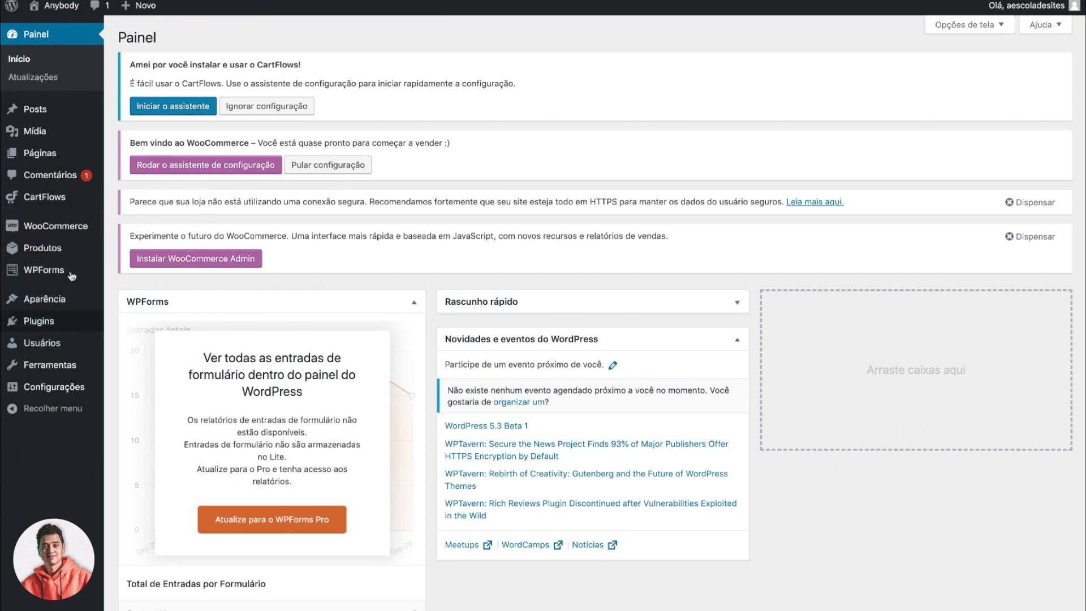
{"action": "mouse_move", "coordinate": [44, 211]}
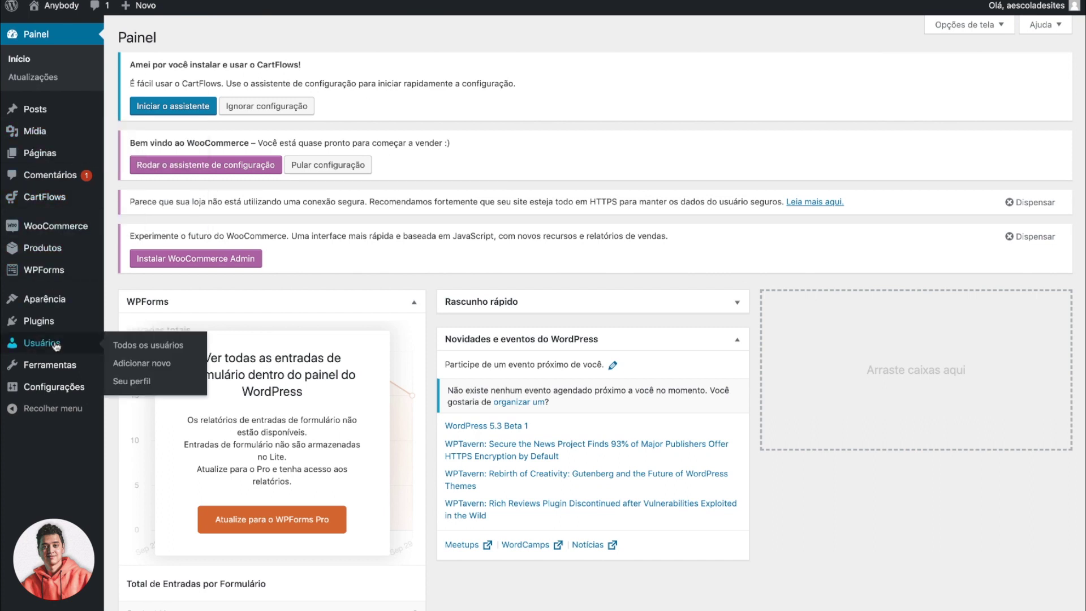
{"action": "mouse_move", "coordinate": [55, 332]}
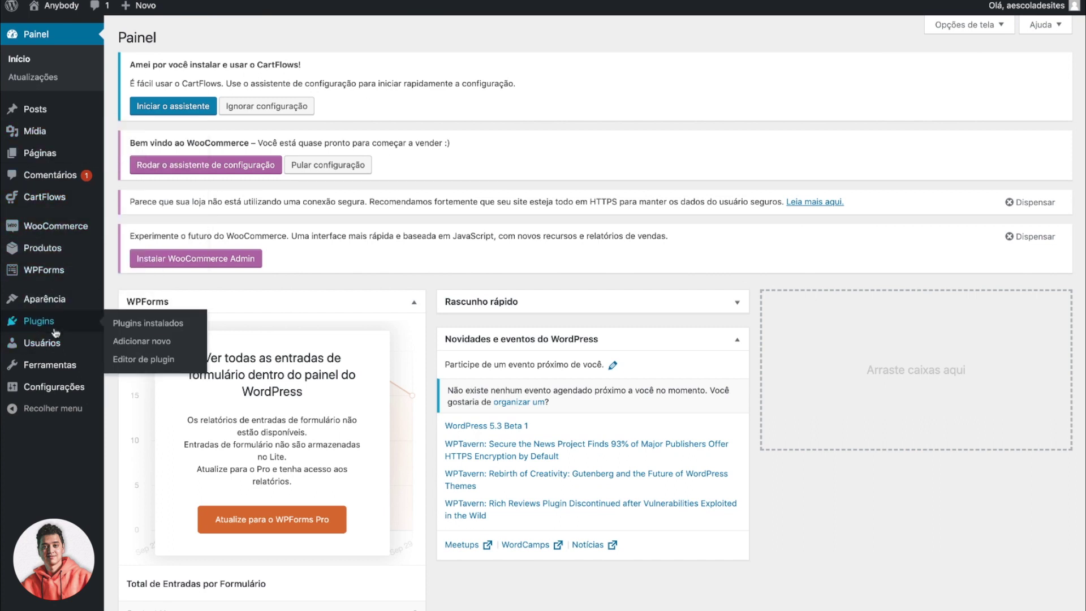
{"action": "left_click", "coordinate": [168, 342]}
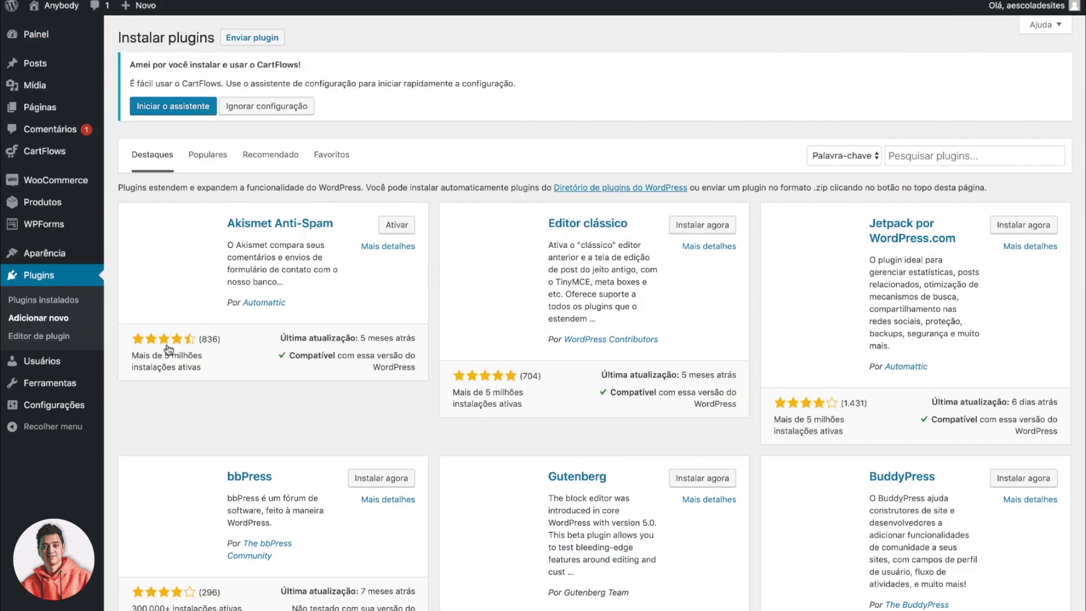
{"action": "left_click", "coordinate": [34, 303]}
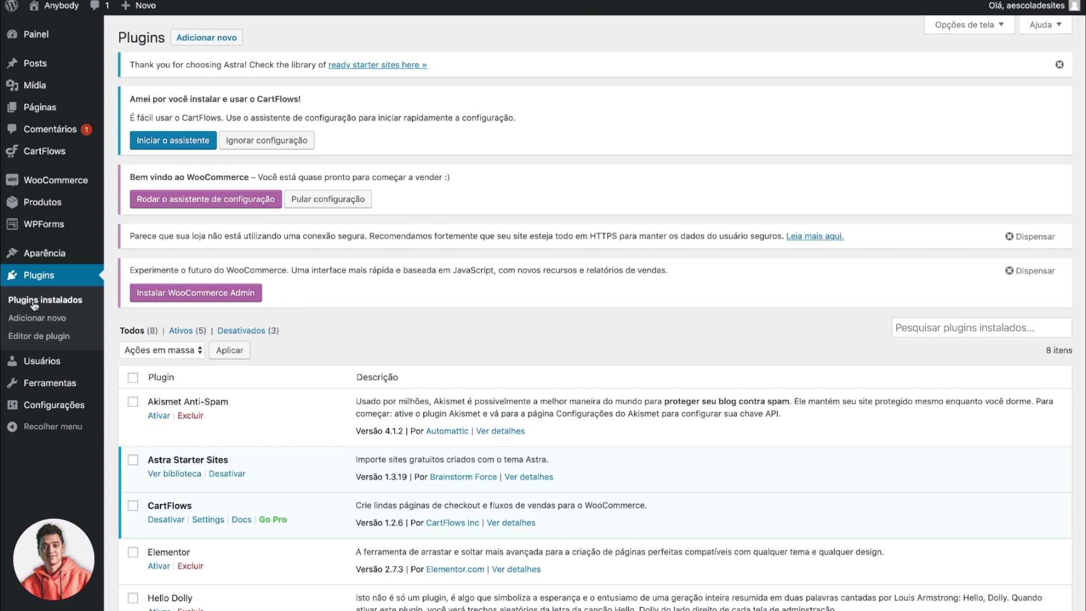
{"action": "scroll", "coordinate": [184, 367], "scroll_direction": "down", "scroll_amount": 4}
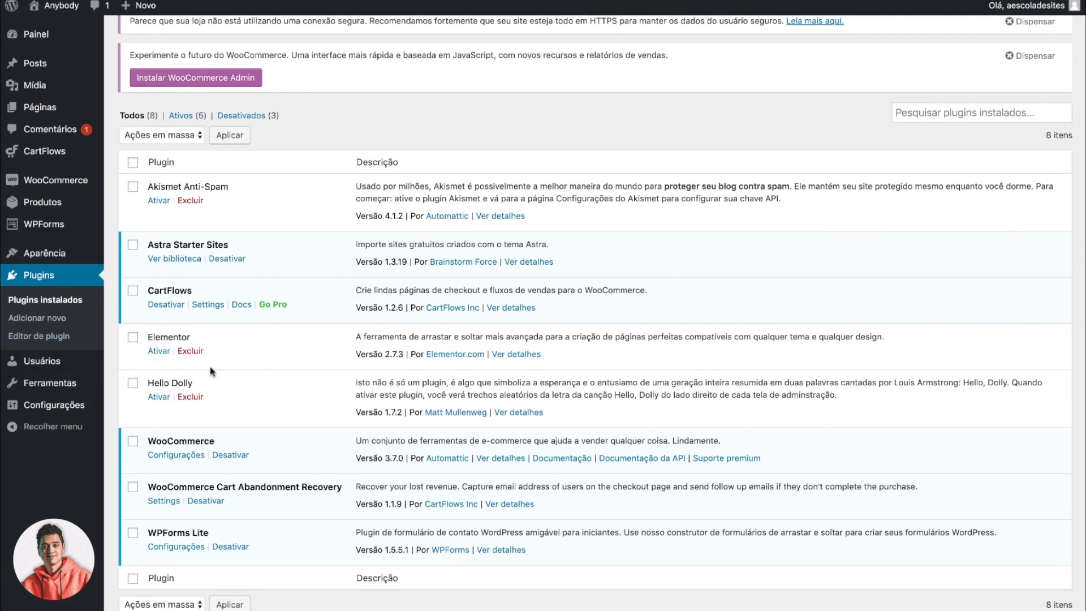
{"action": "left_click", "coordinate": [159, 351]}
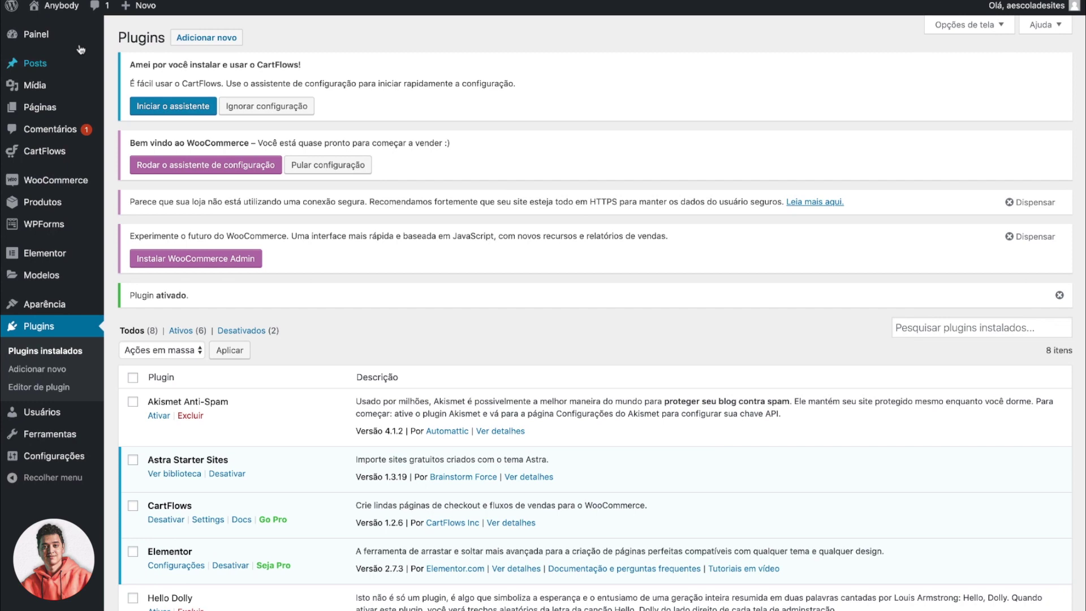
Step: Visit the site's home page and open it for editing with Elementor
{"action": "mouse_move", "coordinate": [68, 7]}
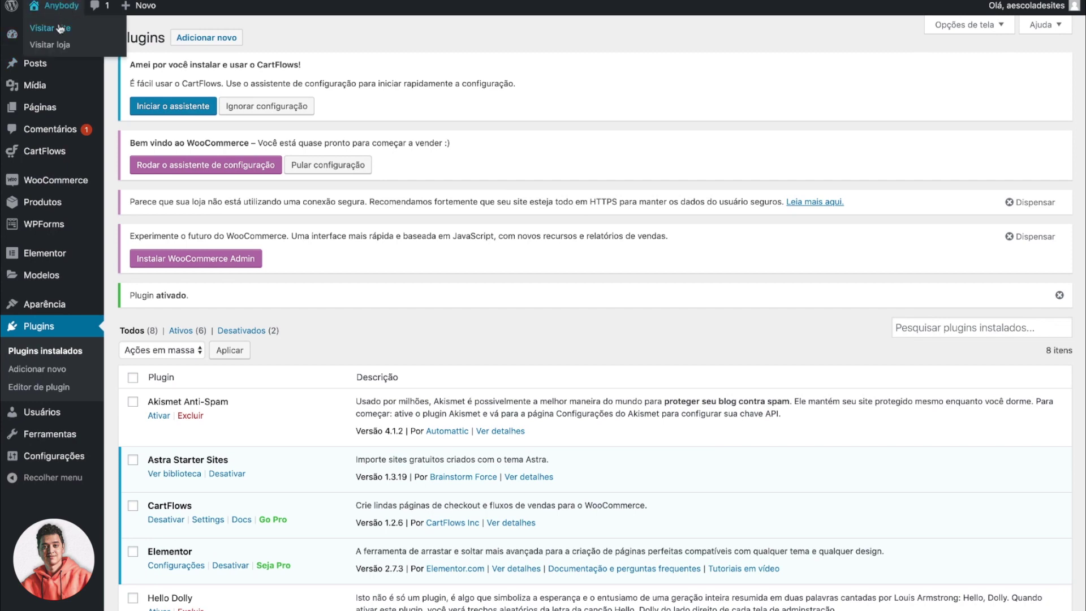
{"action": "left_click", "coordinate": [60, 28]}
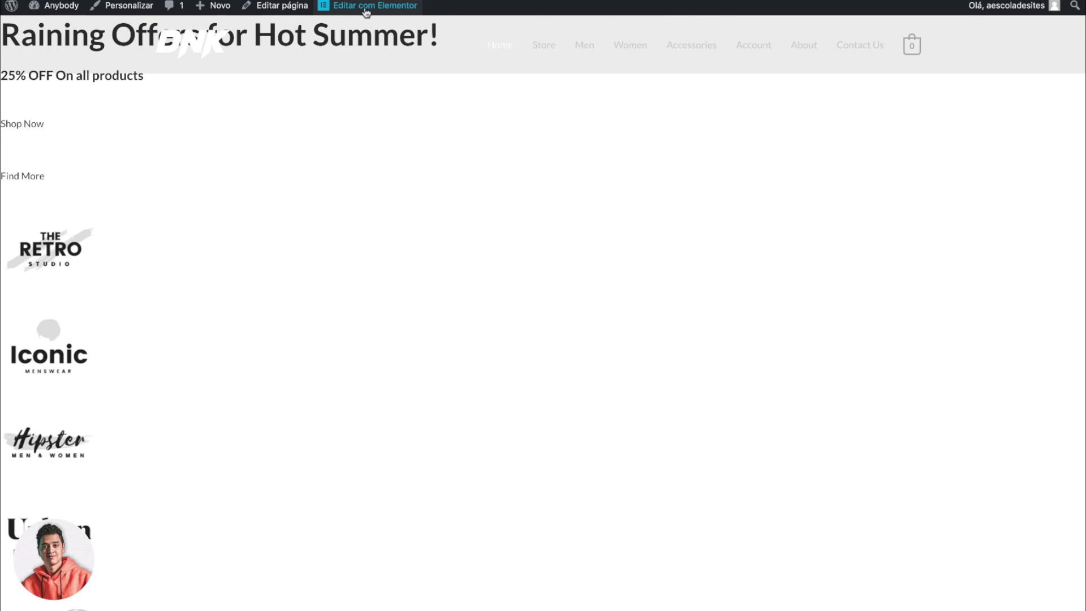
{"action": "left_click", "coordinate": [367, 13]}
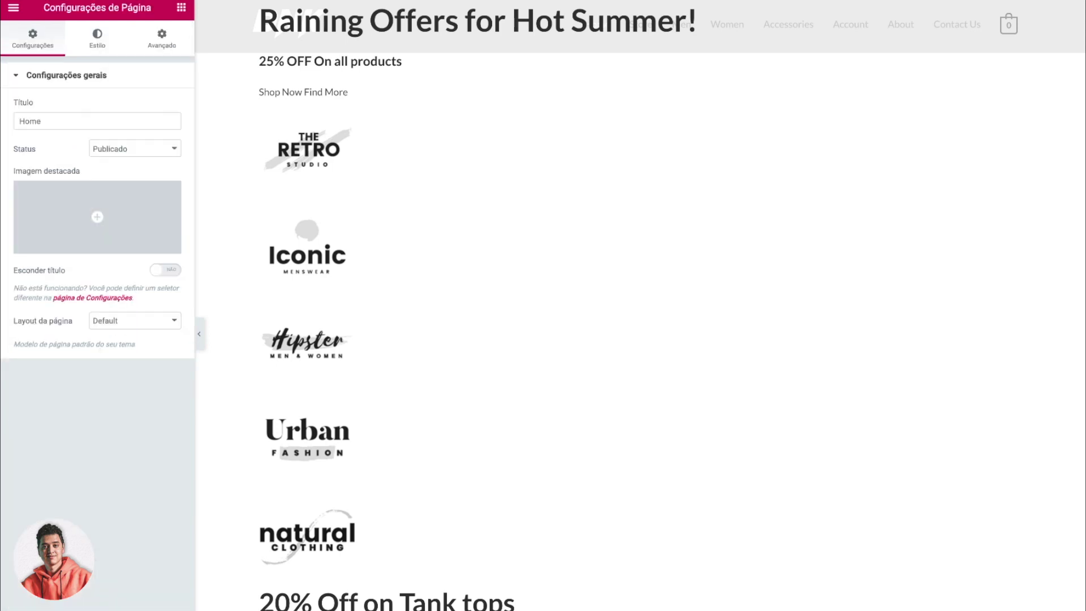
Step: Try the Elementor canvas and Elementor largura total layouts on the Home page and check the page from header to footer
{"action": "left_click", "coordinate": [131, 321]}
{"action": "left_click", "coordinate": [157, 331]}
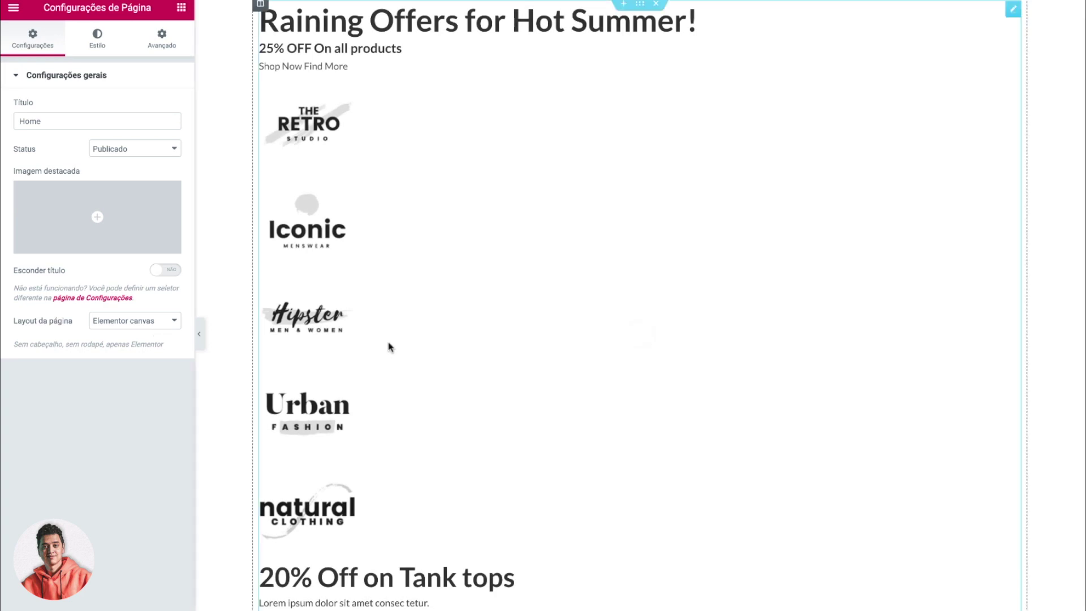
{"action": "left_click", "coordinate": [144, 324]}
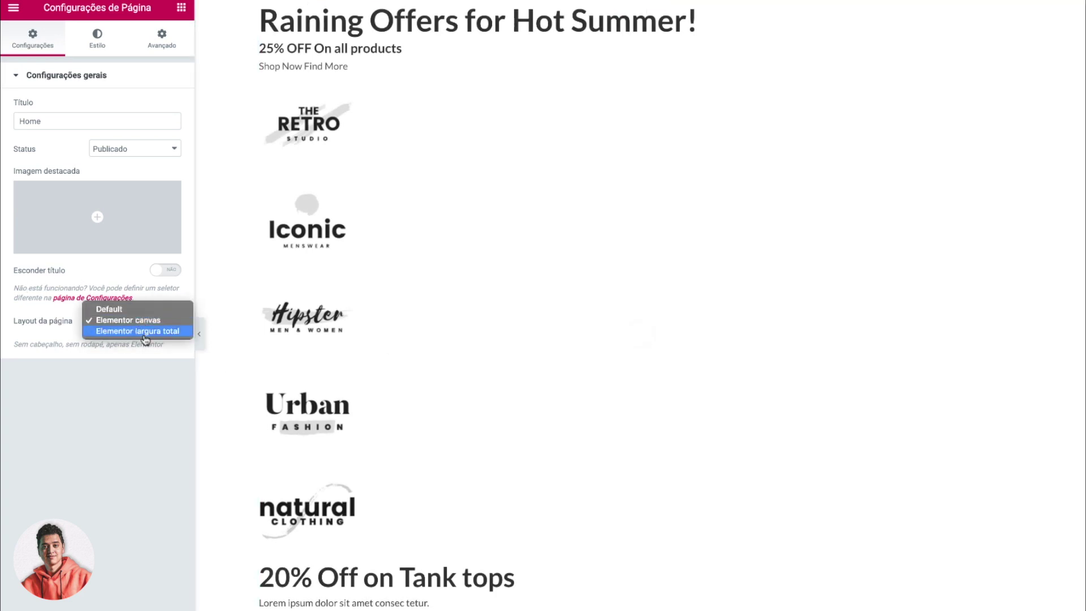
{"action": "left_click", "coordinate": [146, 331]}
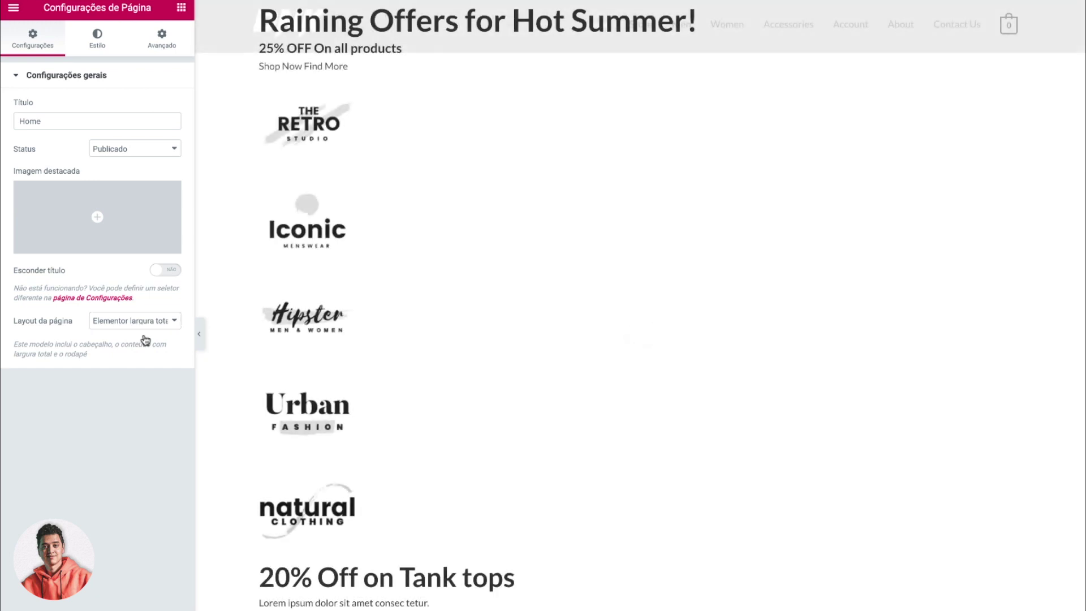
{"action": "scroll", "coordinate": [541, 497], "scroll_direction": "down", "scroll_amount": 20}
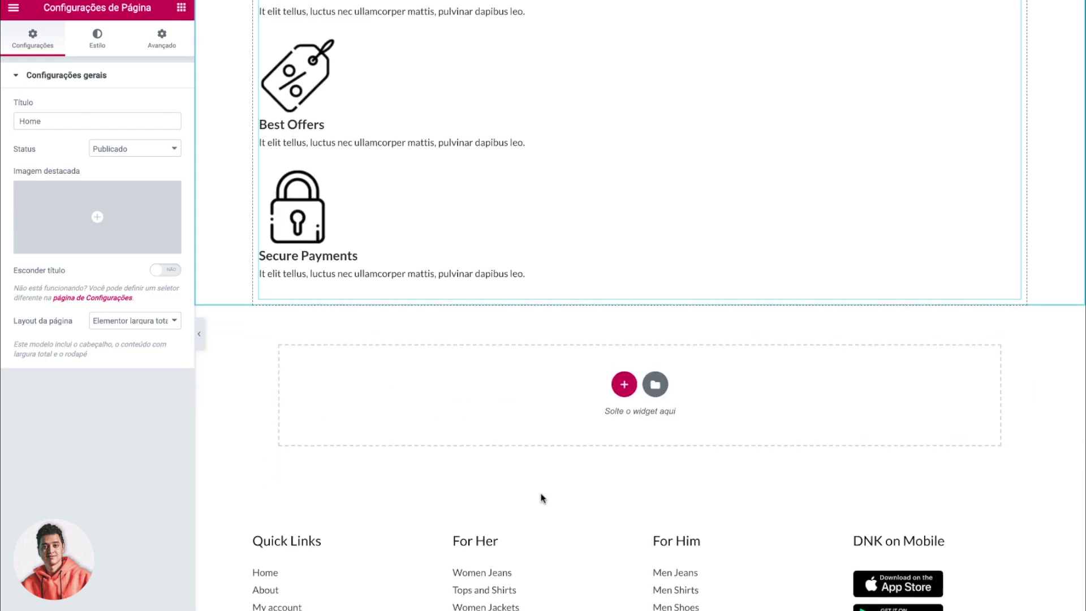
{"action": "scroll", "coordinate": [541, 498], "scroll_direction": "up", "scroll_amount": 20}
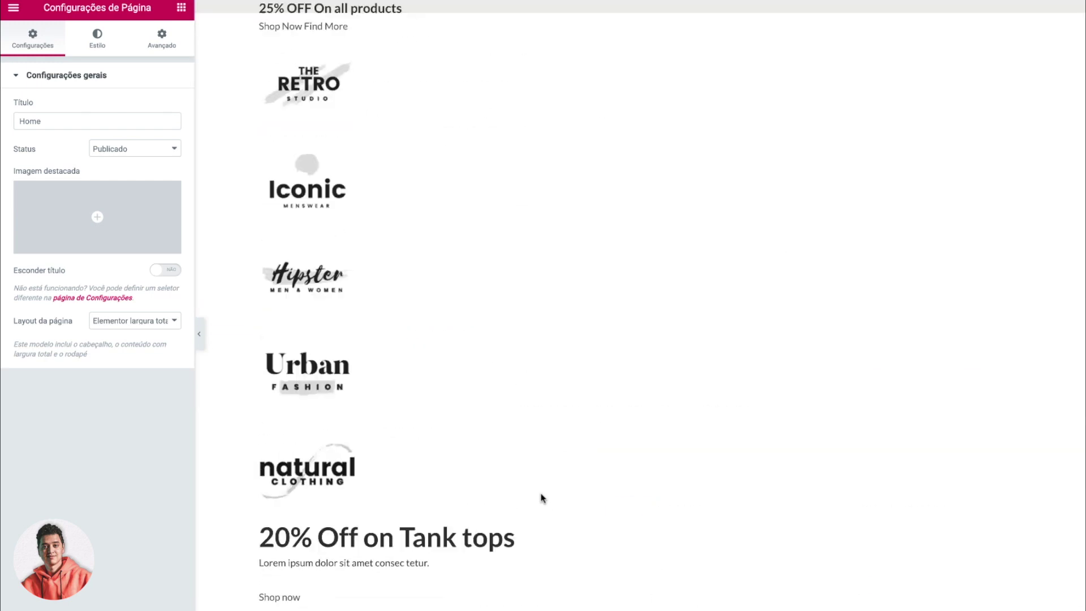
Step: Exit the Elementor editor to the WordPress admin, discarding the unsaved layout changes
{"action": "mouse_move", "coordinate": [1, 396]}
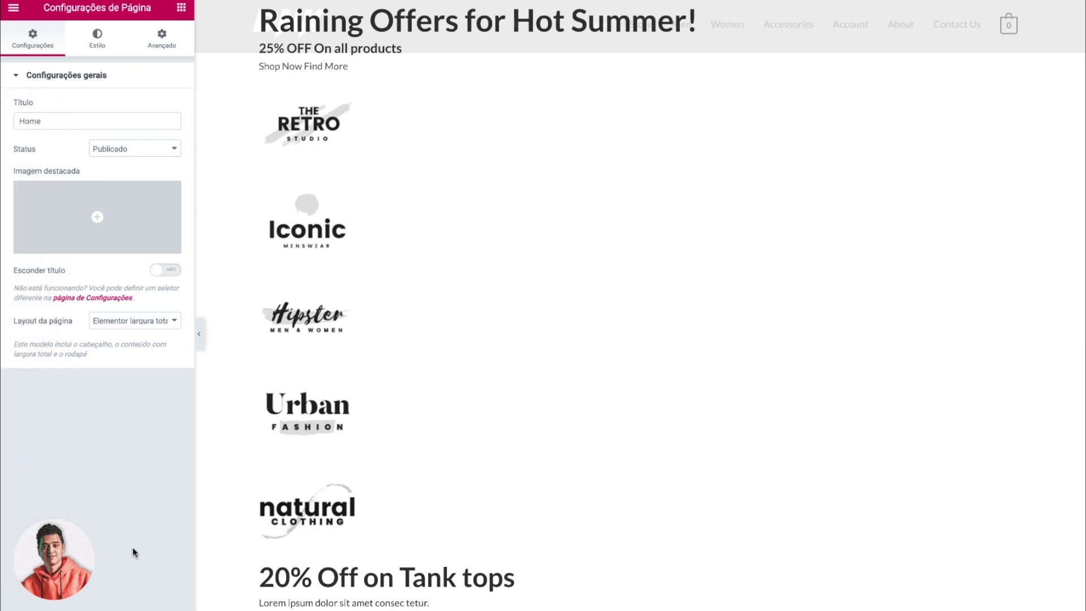
{"action": "left_click", "coordinate": [11, 8]}
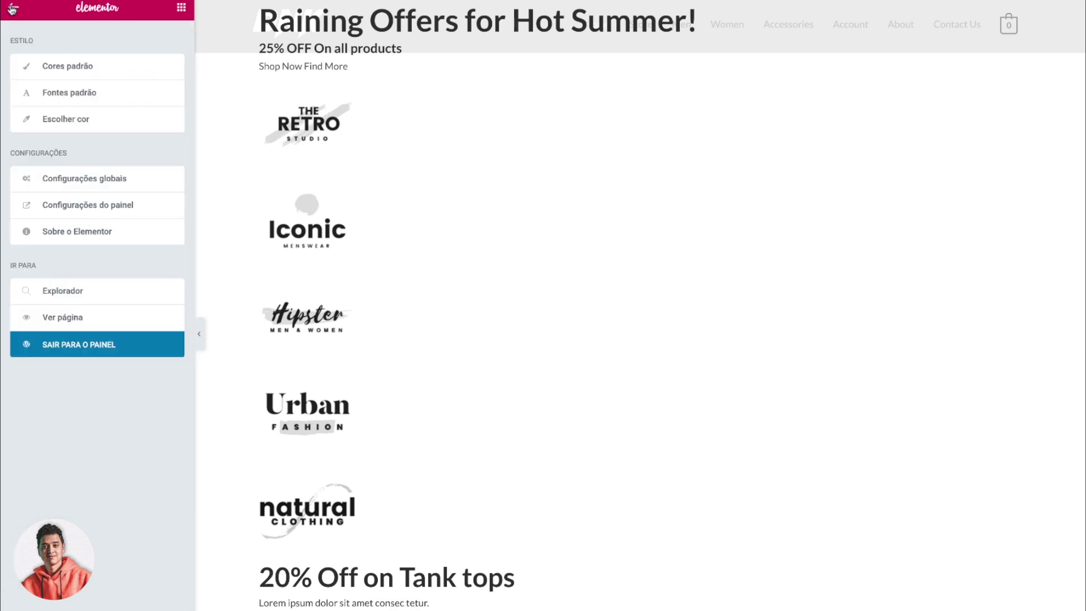
{"action": "left_click", "coordinate": [106, 346]}
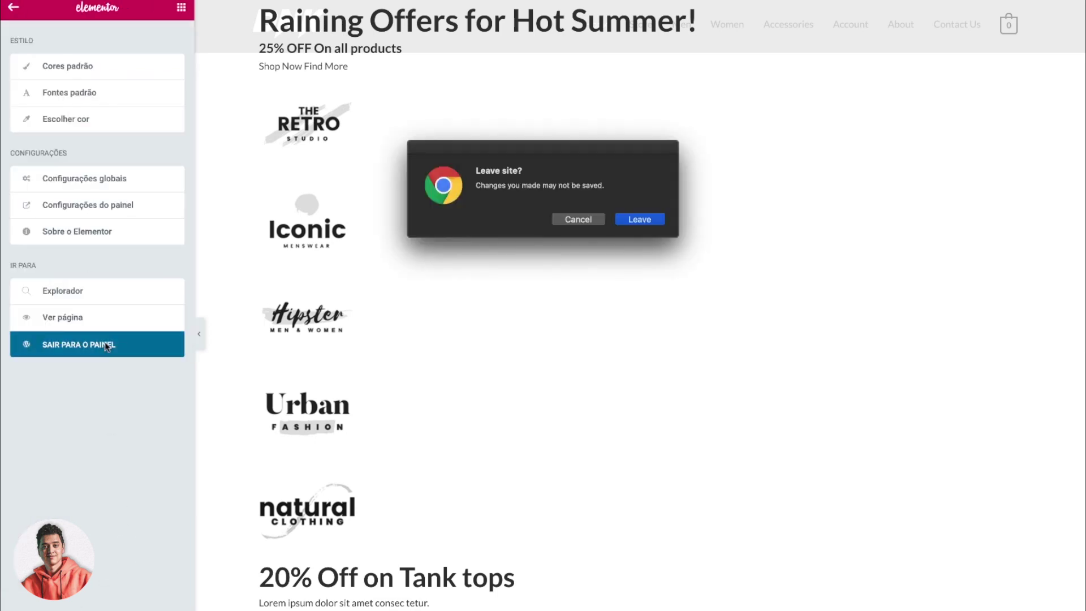
{"action": "left_click", "coordinate": [641, 220]}
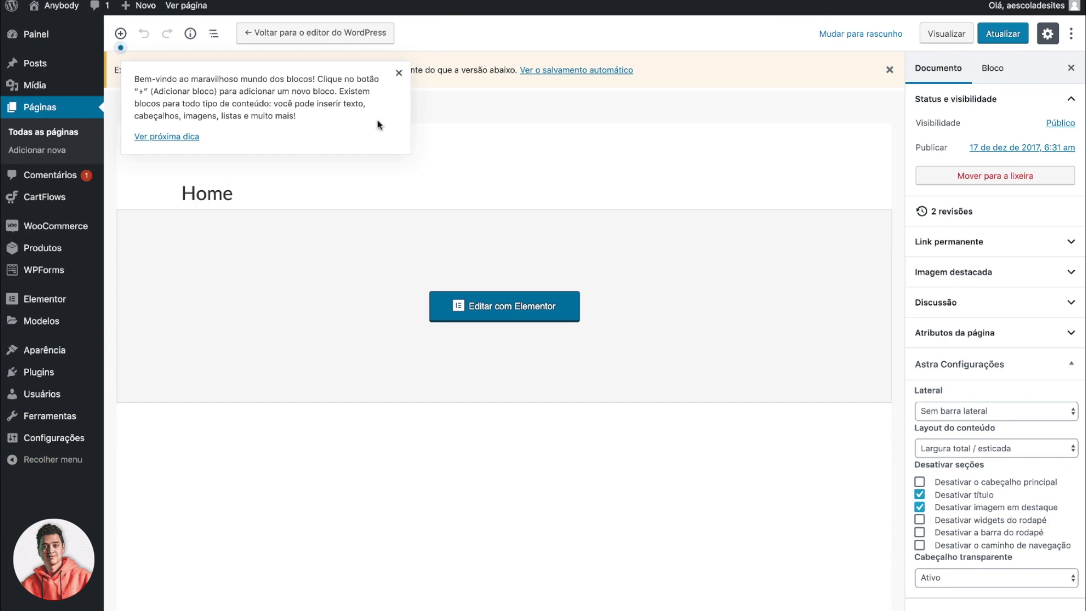
Step: Reopen the Astra Starter Sites library from the theme options and search the Free templates for "brandstor"
{"action": "left_click", "coordinate": [45, 351]}
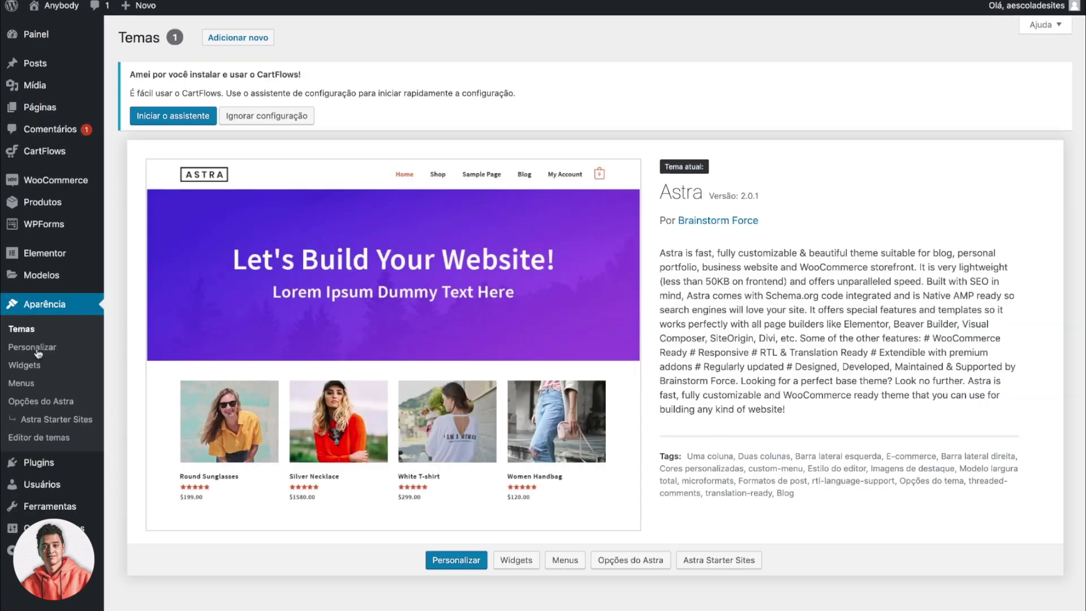
{"action": "left_click", "coordinate": [629, 560]}
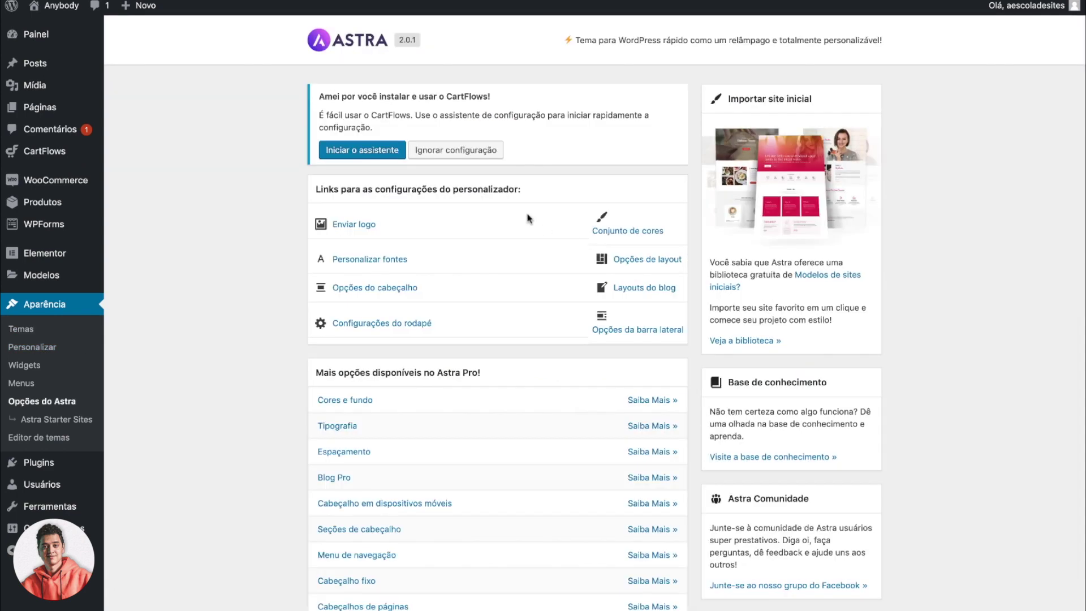
{"action": "left_click", "coordinate": [748, 342]}
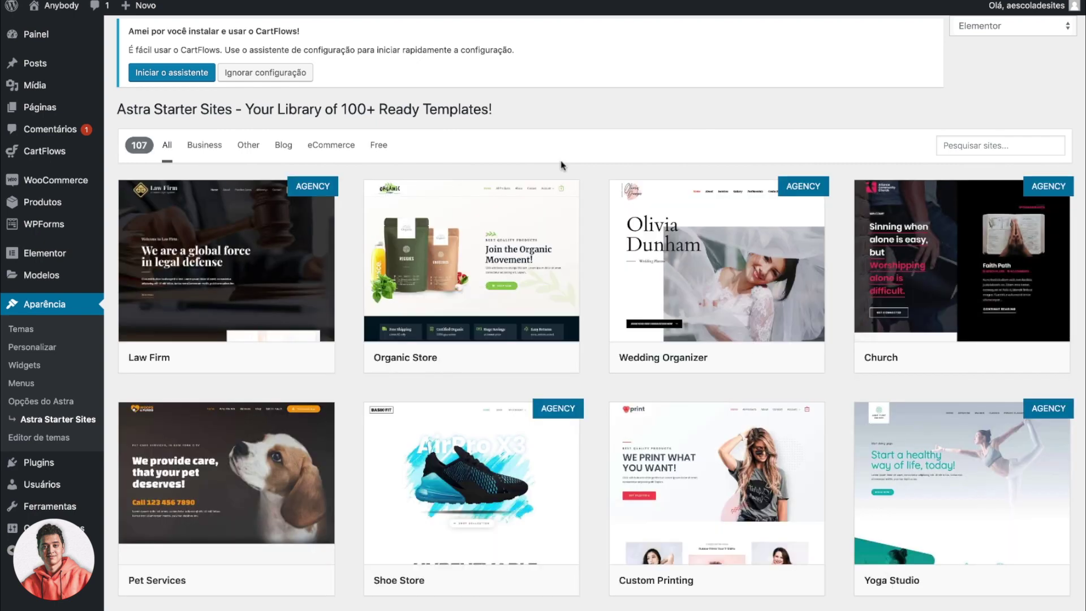
{"action": "left_click", "coordinate": [379, 145]}
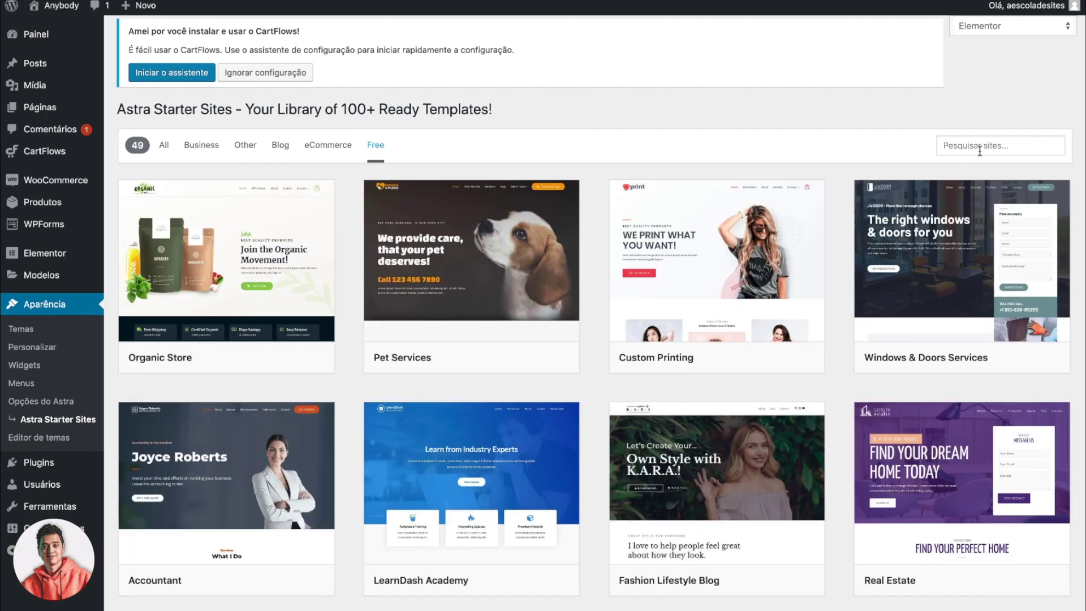
{"action": "left_click", "coordinate": [985, 149]}
{"action": "type", "text": "br"}
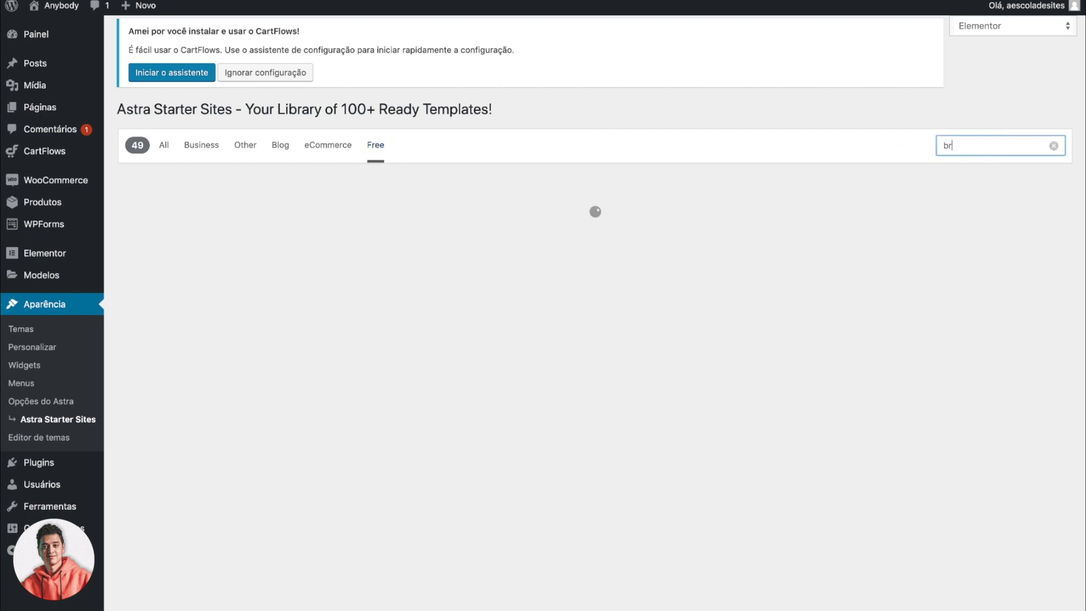
{"action": "type", "text": "andstor"}
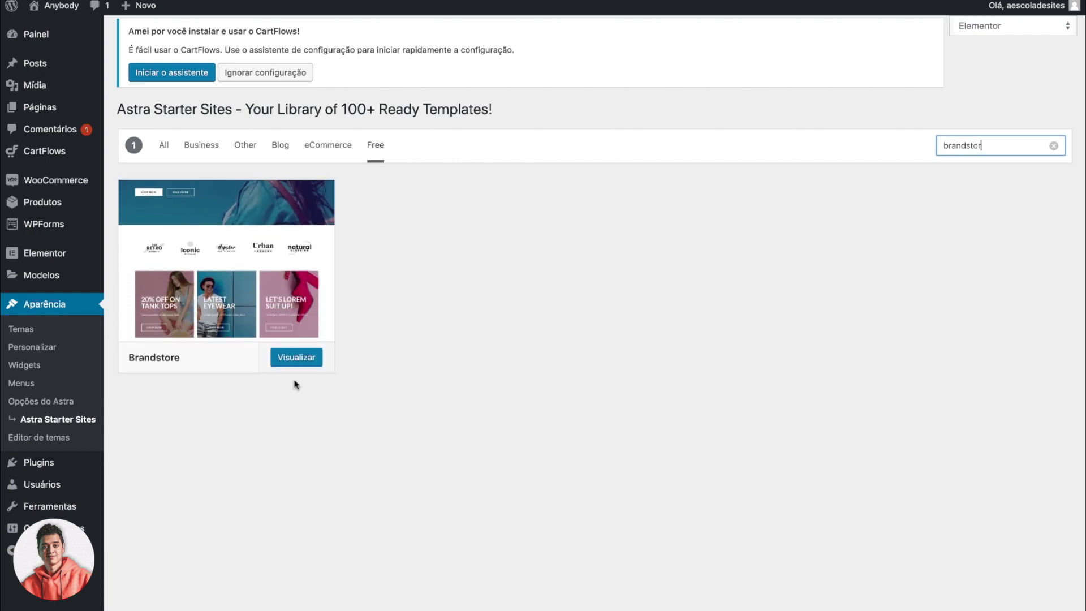
Step: Reimport the Brandstore site with Delete Previously Imported Site enabled, and note the estimated import time
{"action": "left_click", "coordinate": [297, 358]}
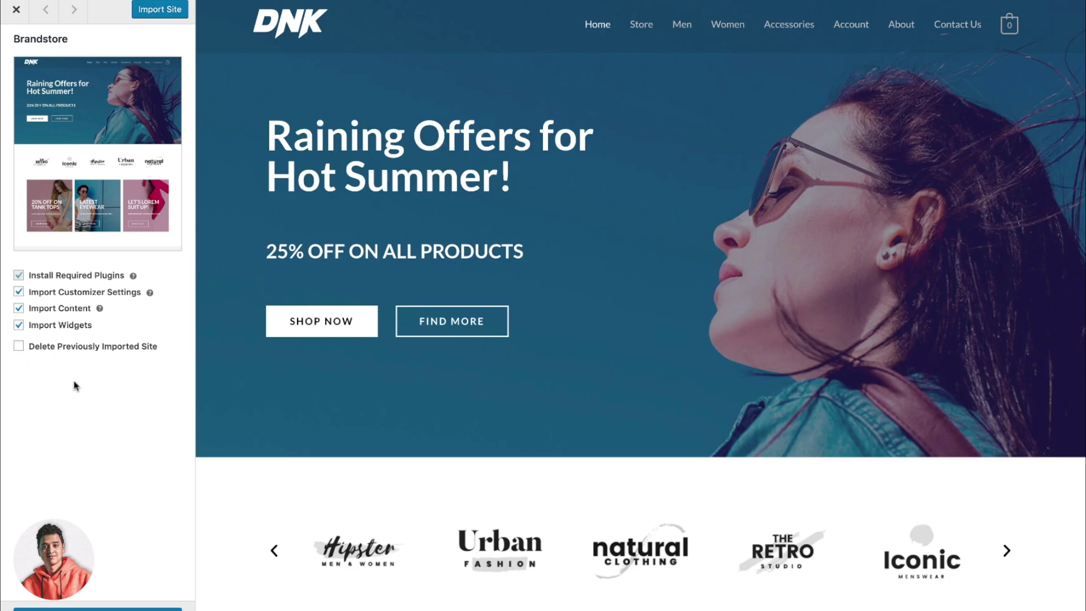
{"action": "left_click", "coordinate": [19, 347]}
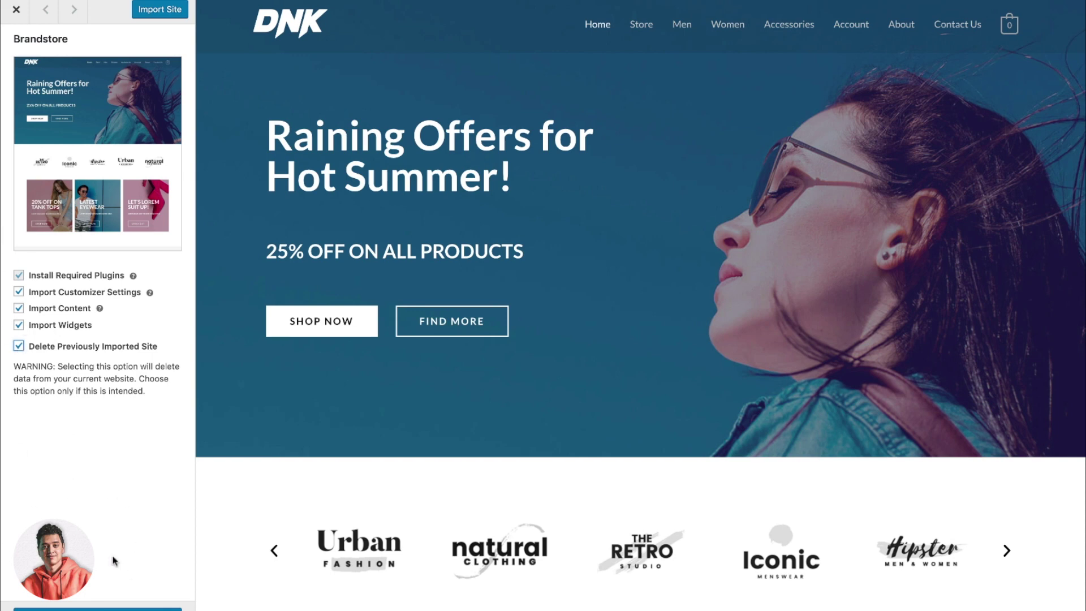
{"action": "left_click", "coordinate": [160, 9]}
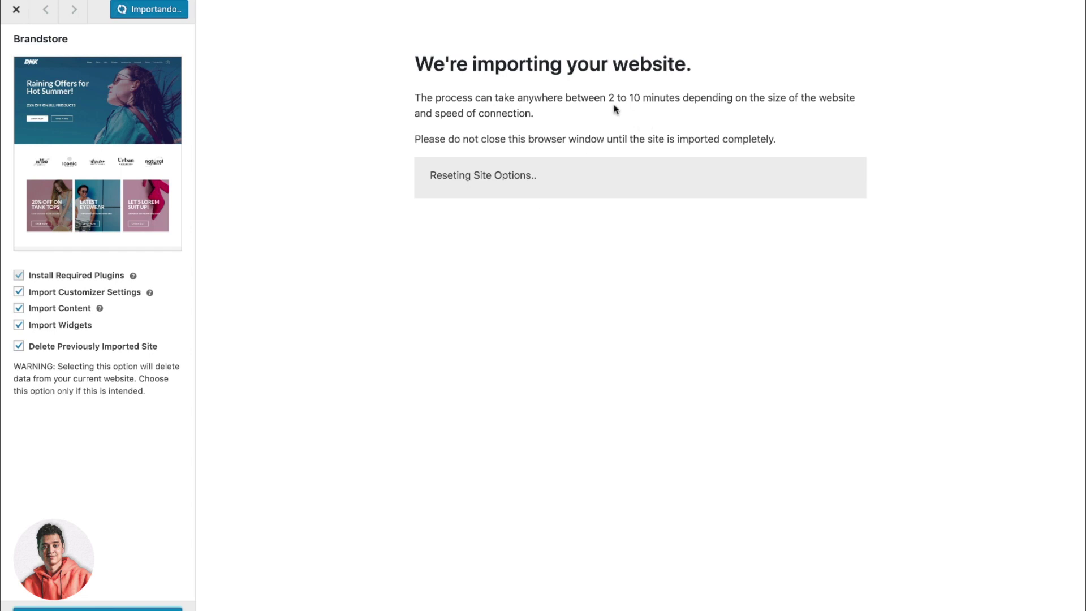
{"action": "left_click_drag", "start_coordinate": [608, 97], "coordinate": [680, 96]}
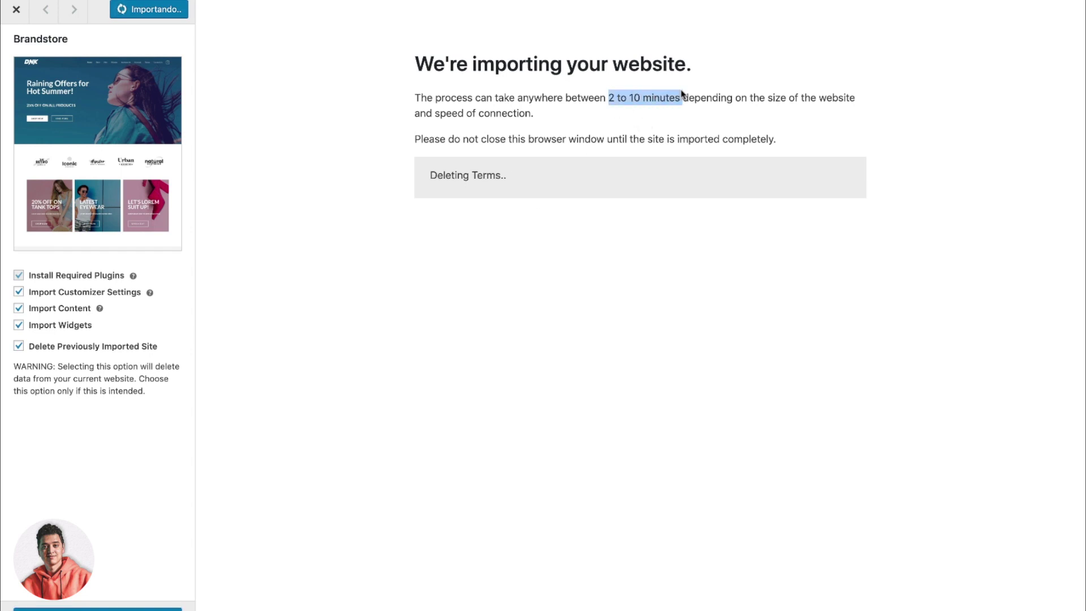